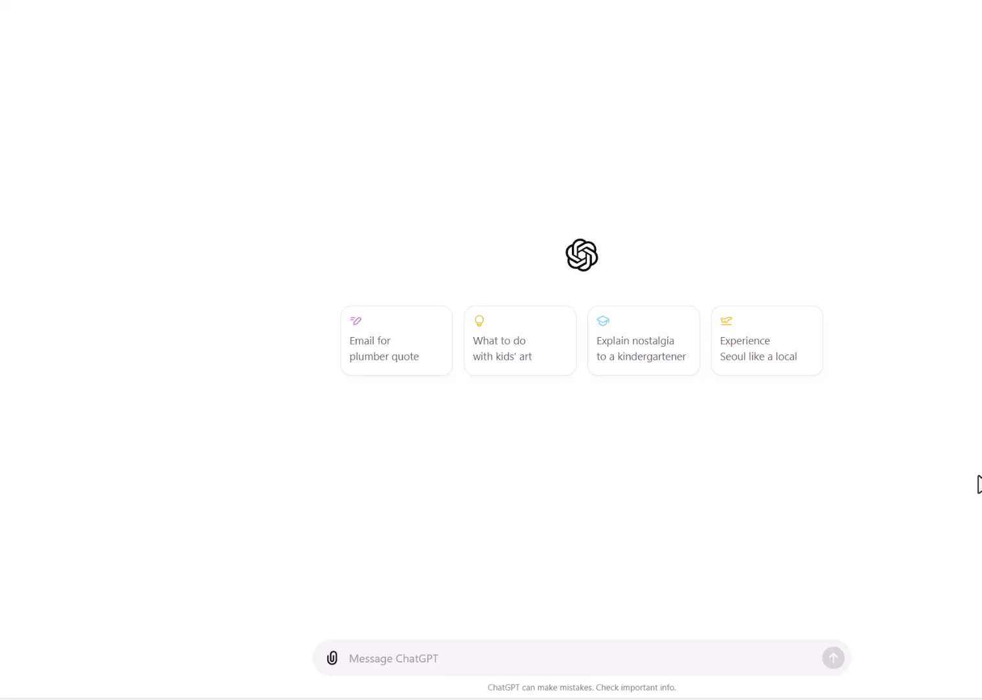
Step: Send the prompt 'Think as a geoscientist and try to analyze and display the LAS file that i am going to provide to you'
left_click(530, 666)
type("Think ")
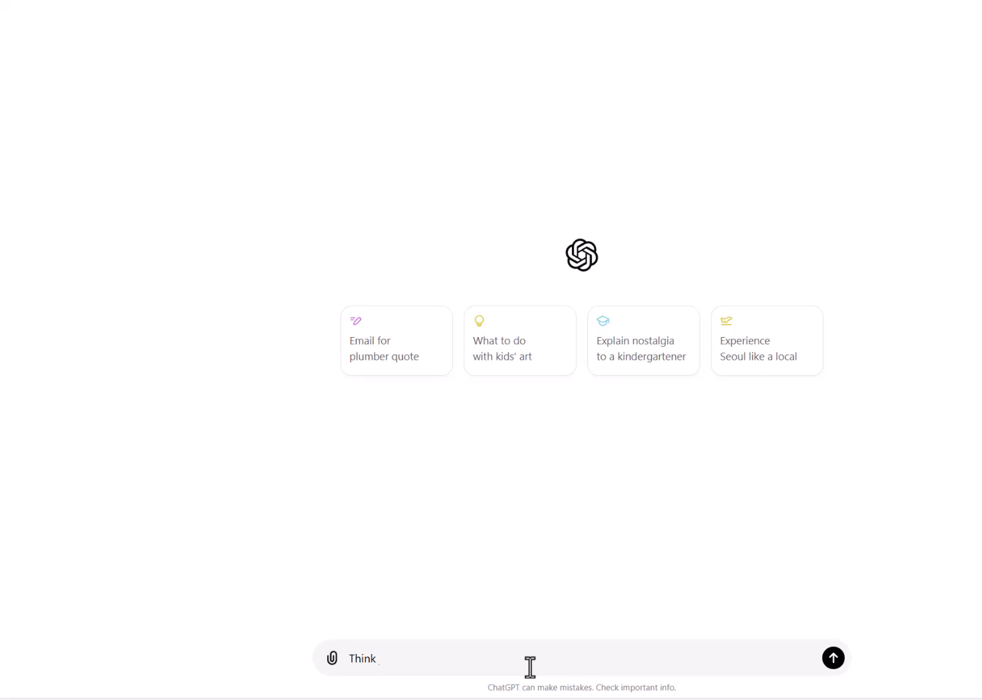
type("as a geoscientist and try to analyze the")
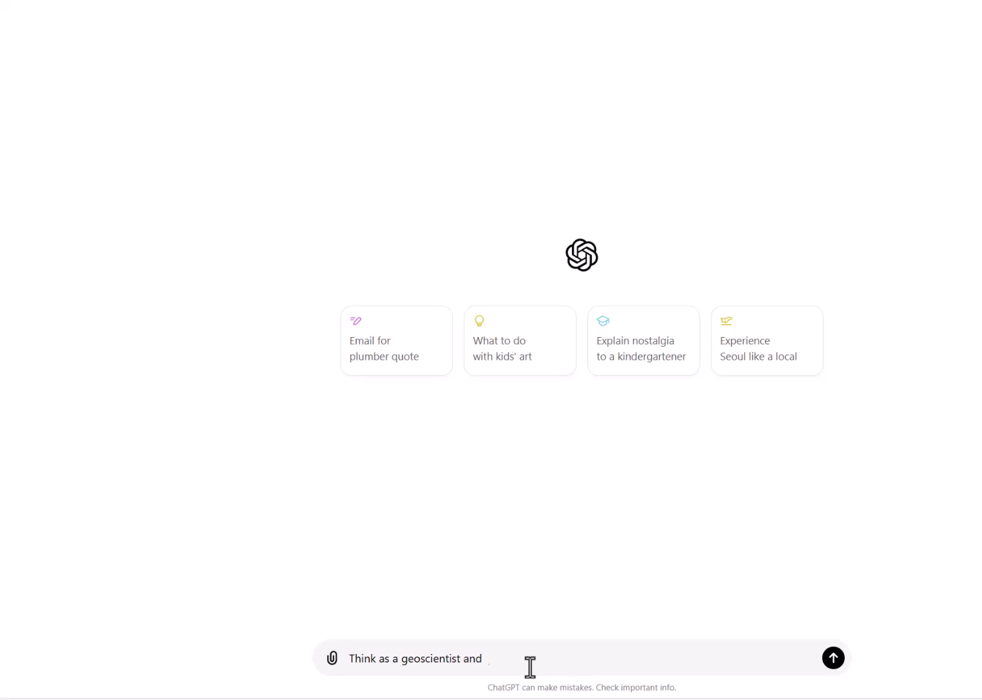
key("BackSpace")
key("BackSpace")
key("BackSpace")
type("and display the ALS")
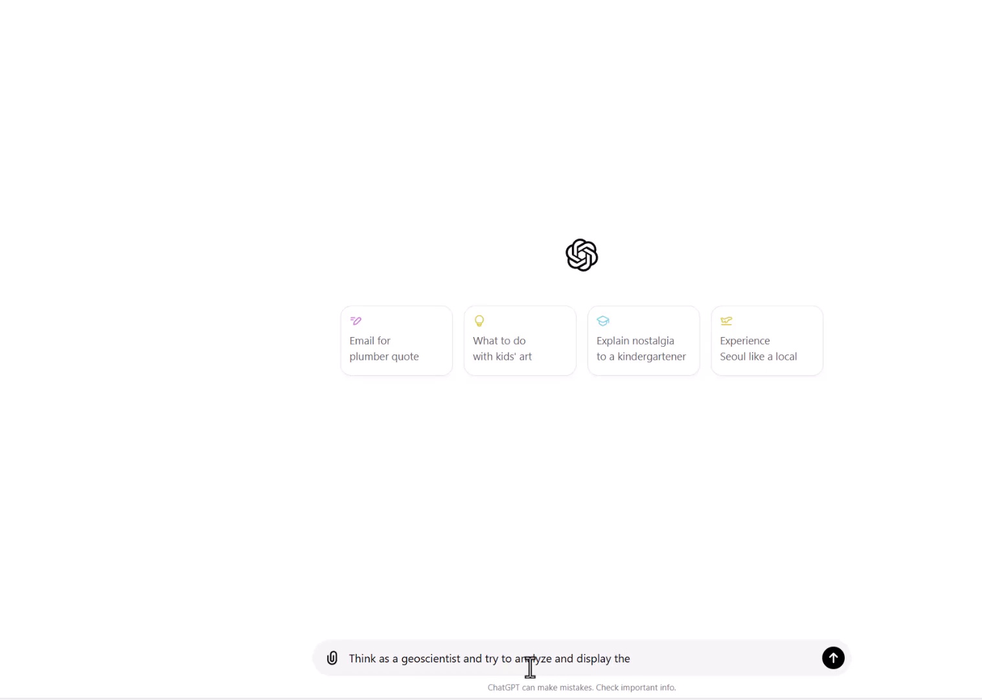
key("BackSpace")
key("BackSpace")
key("BackSpace")
type("LAS file that i am going")
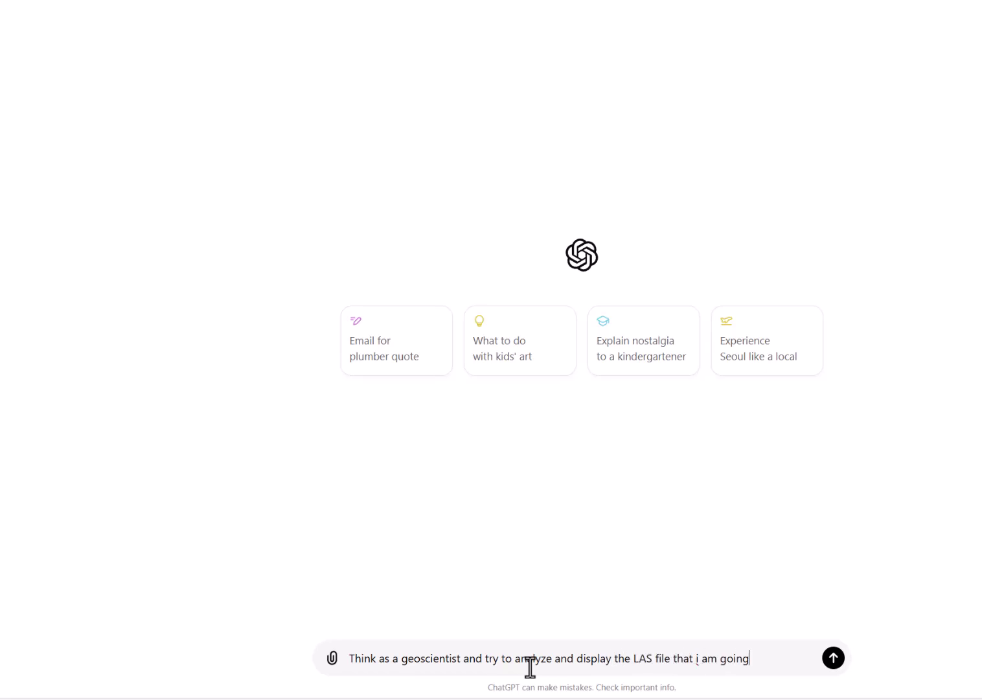
type(" to provide to you")
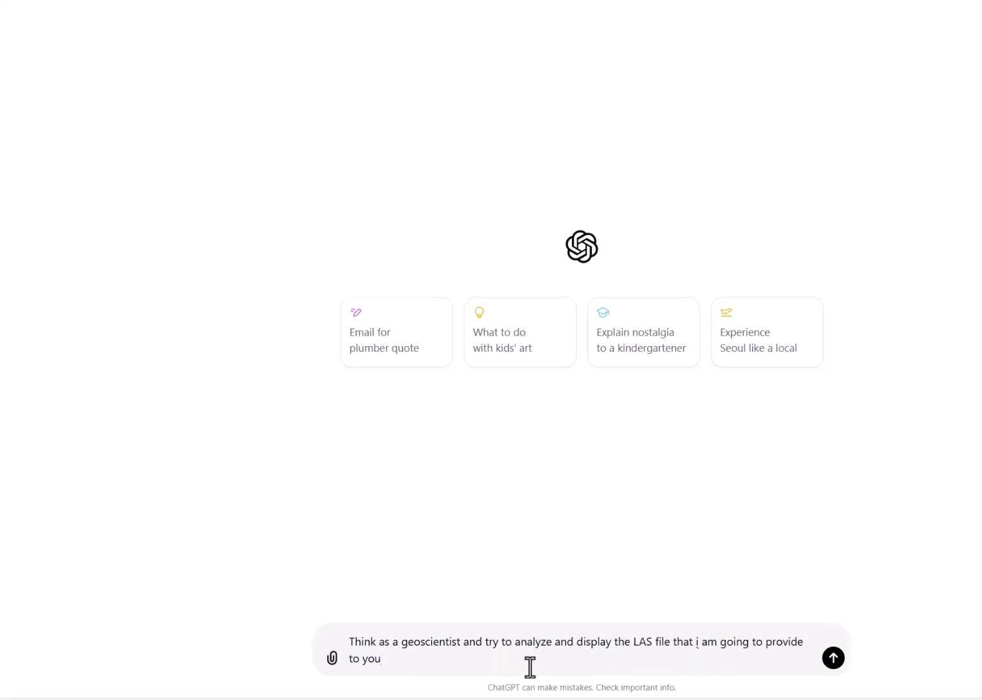
left_click(836, 659)
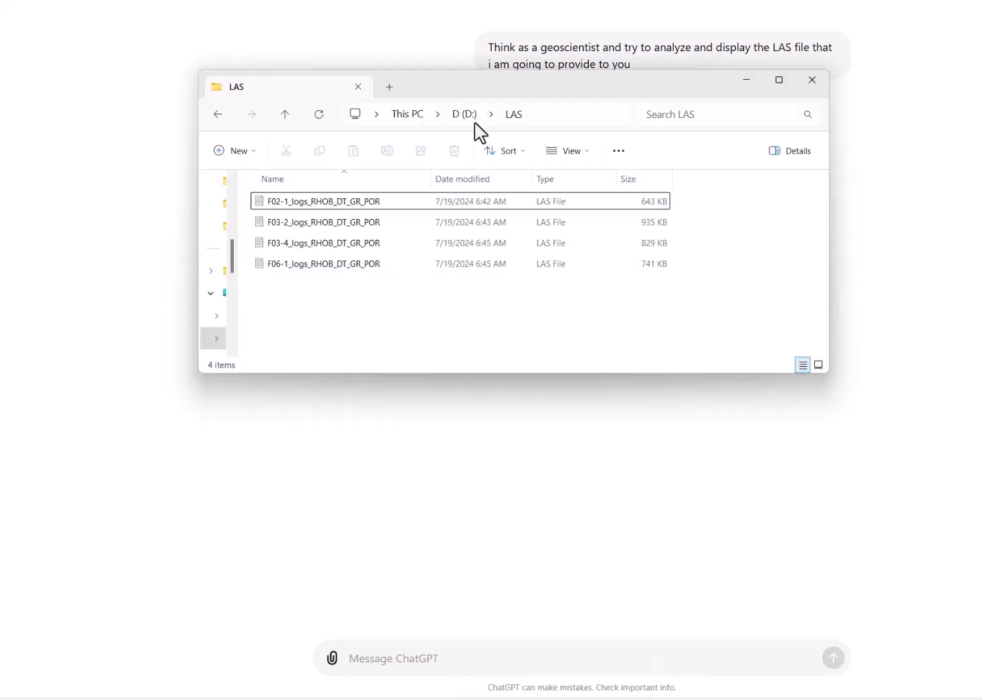
Step: Attach F02-1_logs_RHOB_DT_GR_POR.las from the D:\LAS folder to the ChatGPT message
left_click_drag(509, 92, 607, 254)
left_click(526, 359)
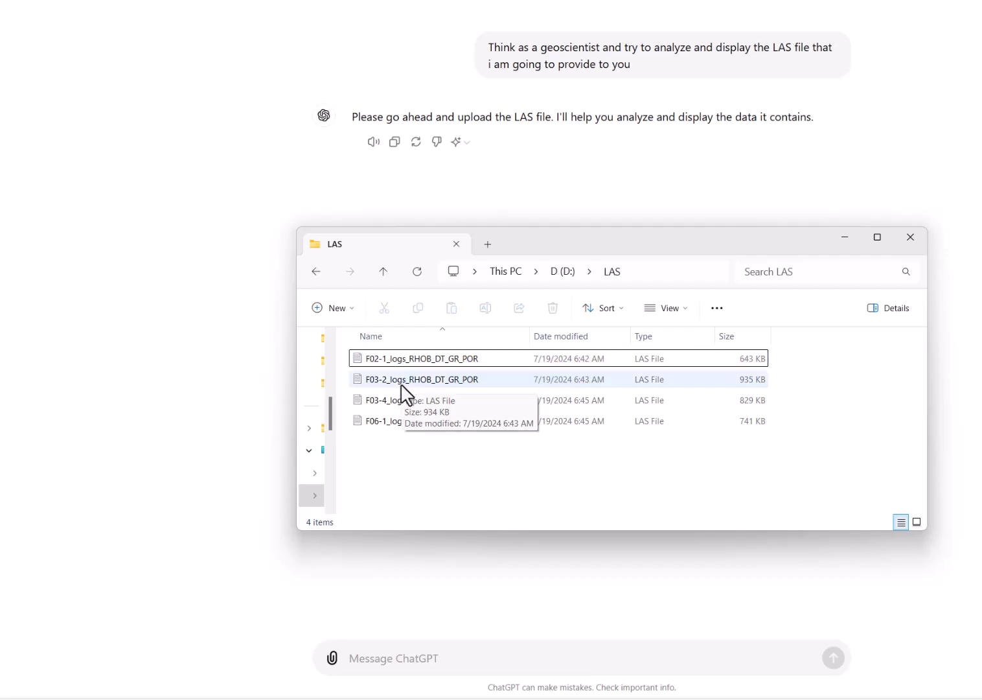
left_click(395, 360)
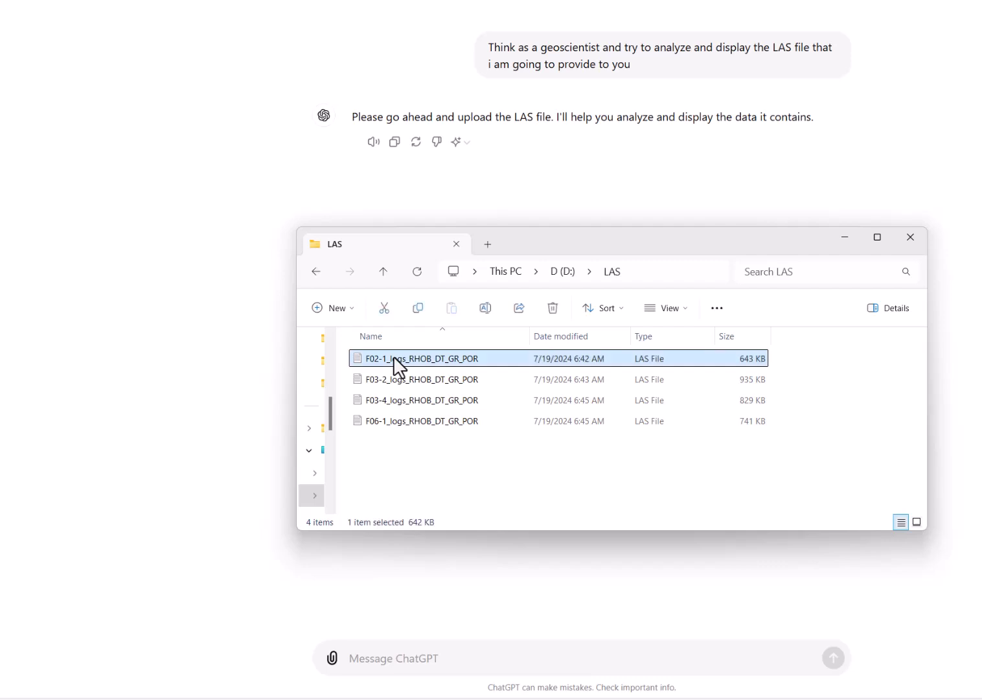
left_click_drag(393, 358, 377, 654)
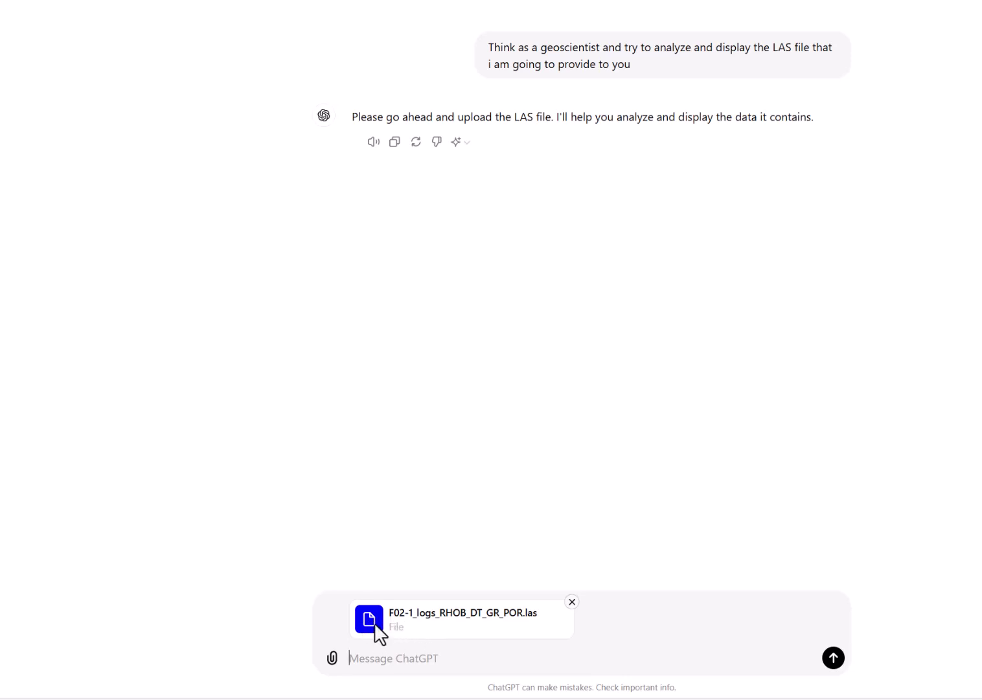
Step: Send the attached LAS file and review the output down to the DEPT/RHOB/GR/PHI/DT data table
left_click(834, 658)
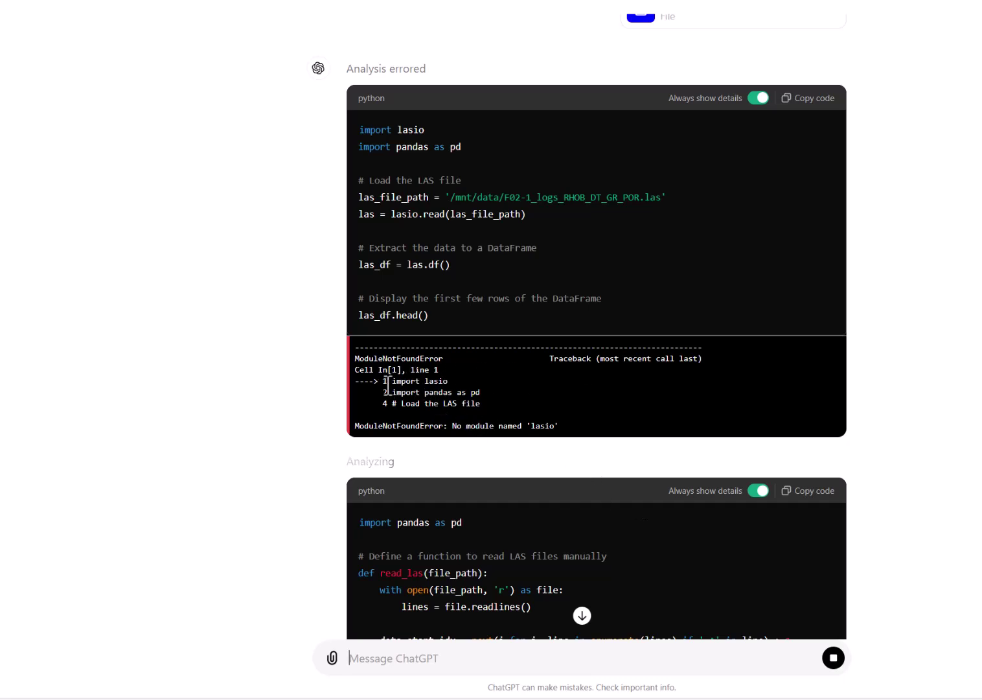
left_click_drag(384, 381, 517, 388)
left_click(618, 411)
scroll(678, 535, "down", 1)
scroll(678, 533, "down", 2)
scroll(679, 535, "down", 4)
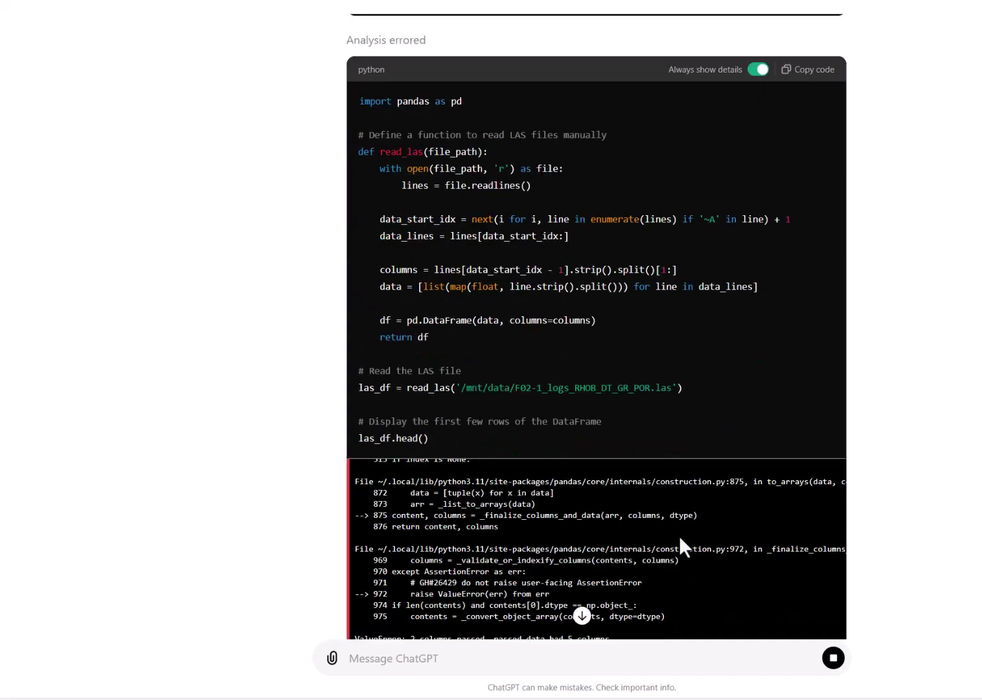
scroll(679, 535, "down", 6)
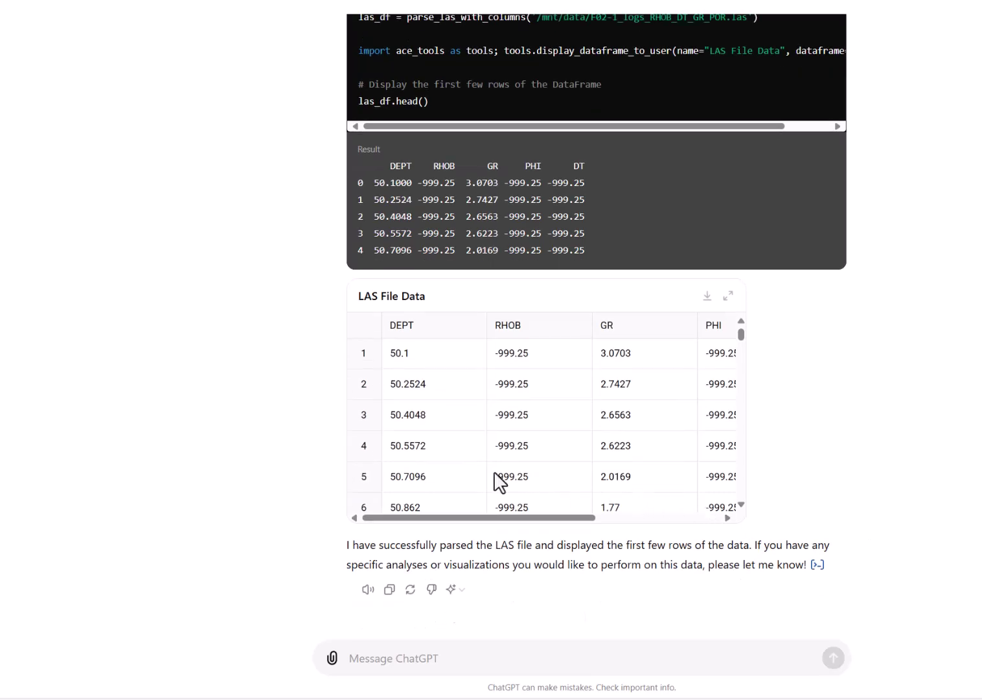
scroll(769, 429, "up", 12)
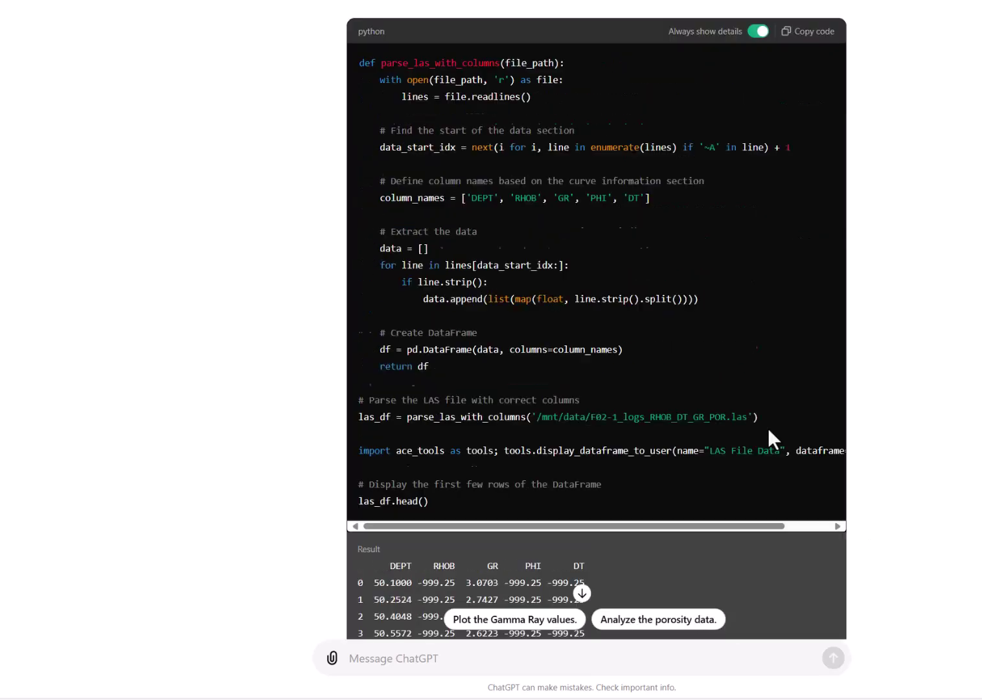
scroll(780, 437, "up", 10)
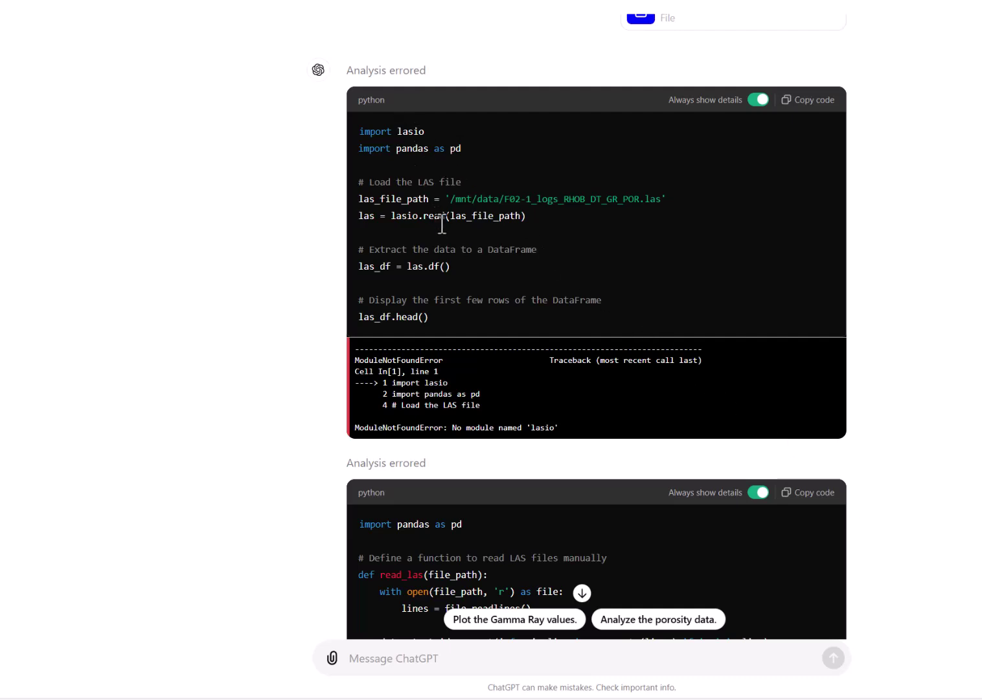
scroll(480, 266, "down", 2)
left_click_drag(379, 242, 533, 246)
scroll(531, 363, "down", 2)
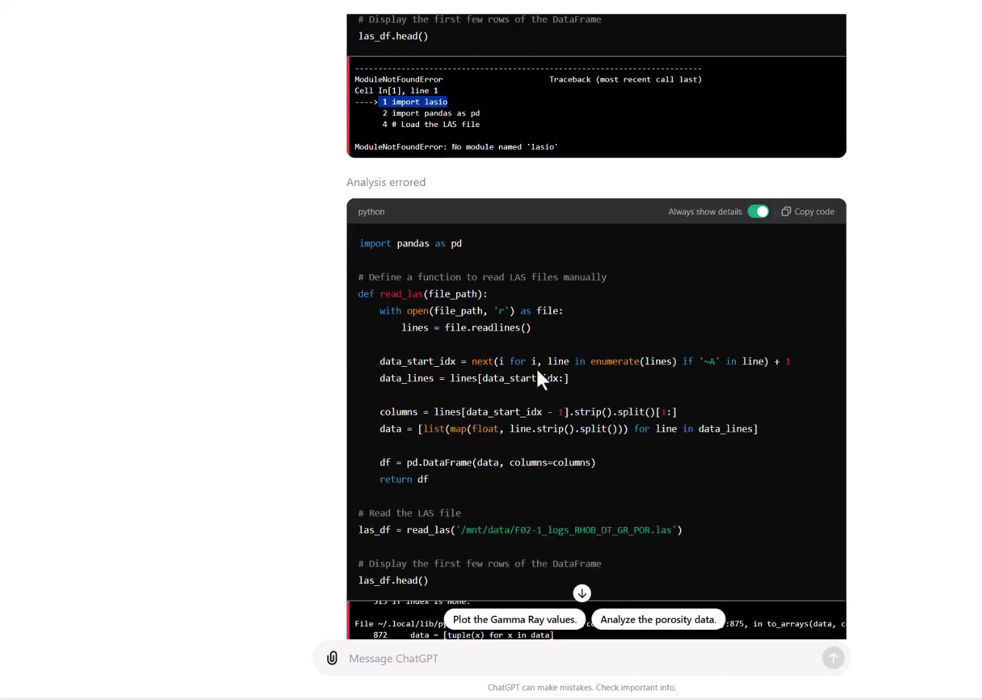
scroll(534, 337, "down", 2)
scroll(520, 394, "down", 1)
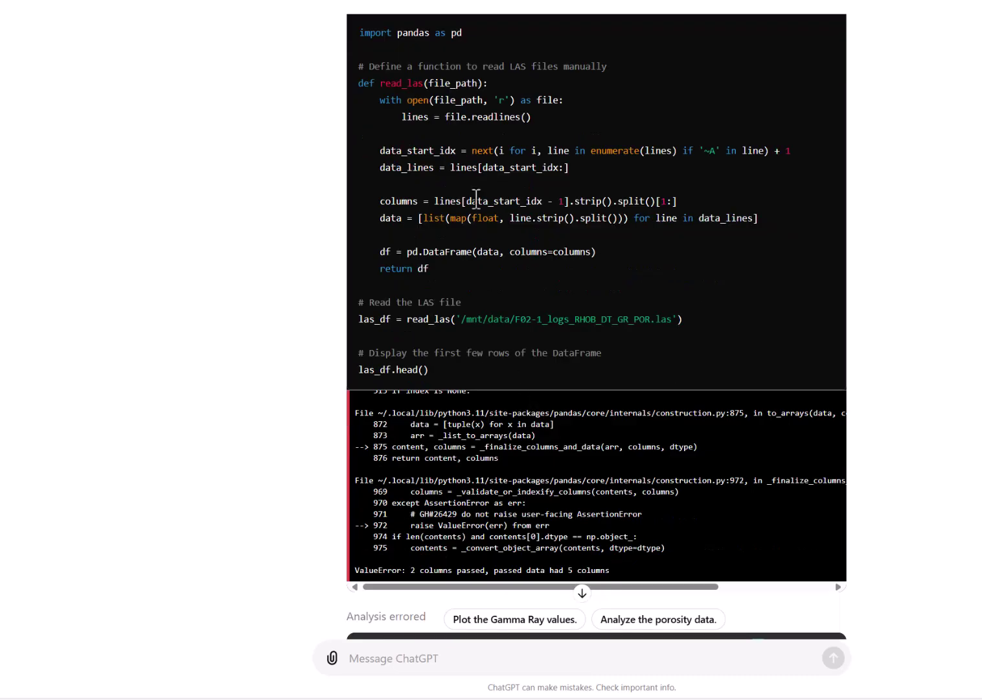
scroll(538, 412, "down", 2)
scroll(529, 415, "down", 5)
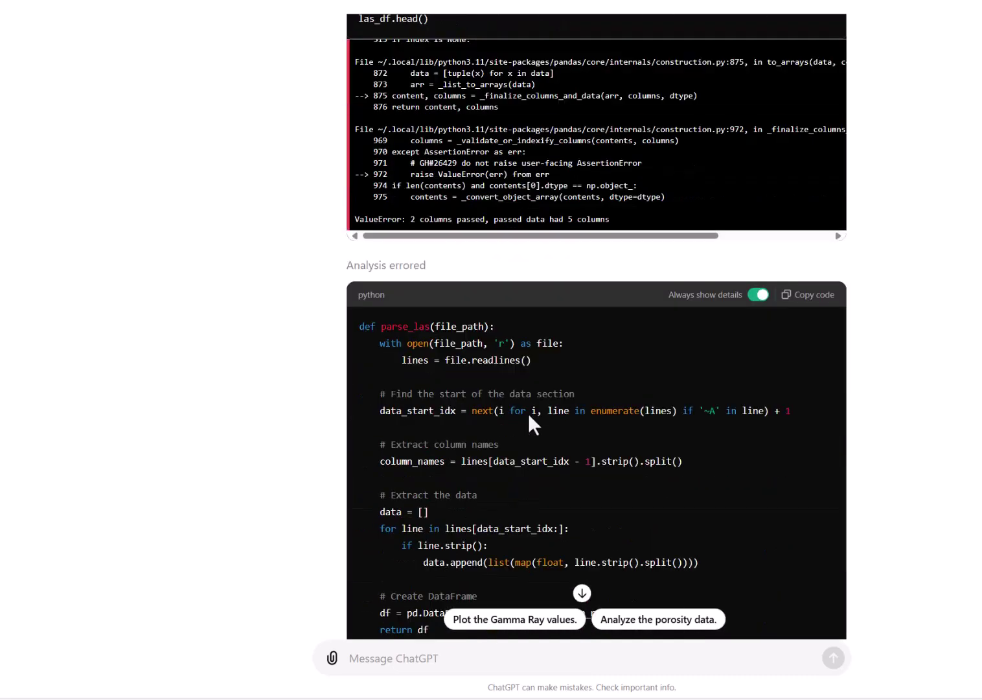
scroll(510, 393, "down", 4)
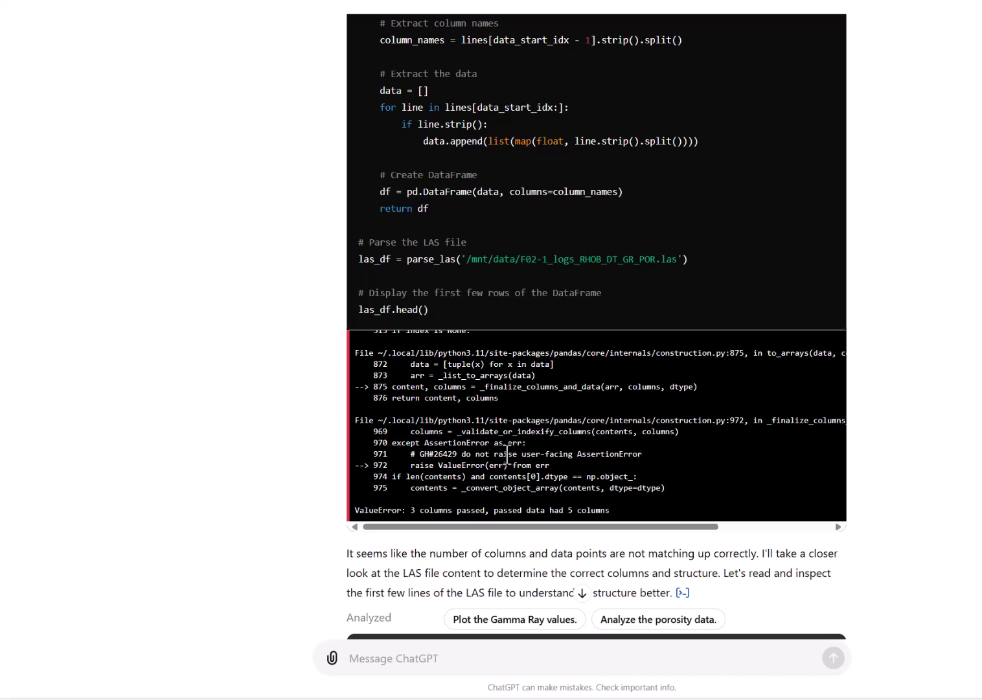
scroll(507, 449, "down", 1)
scroll(572, 387, "down", 2)
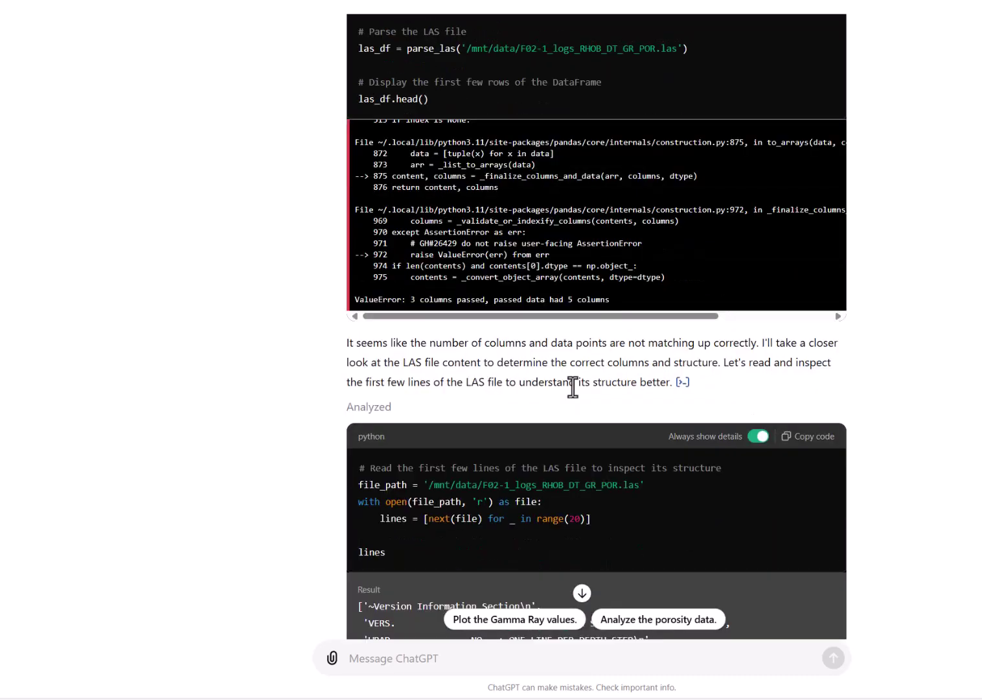
scroll(573, 388, "down", 2)
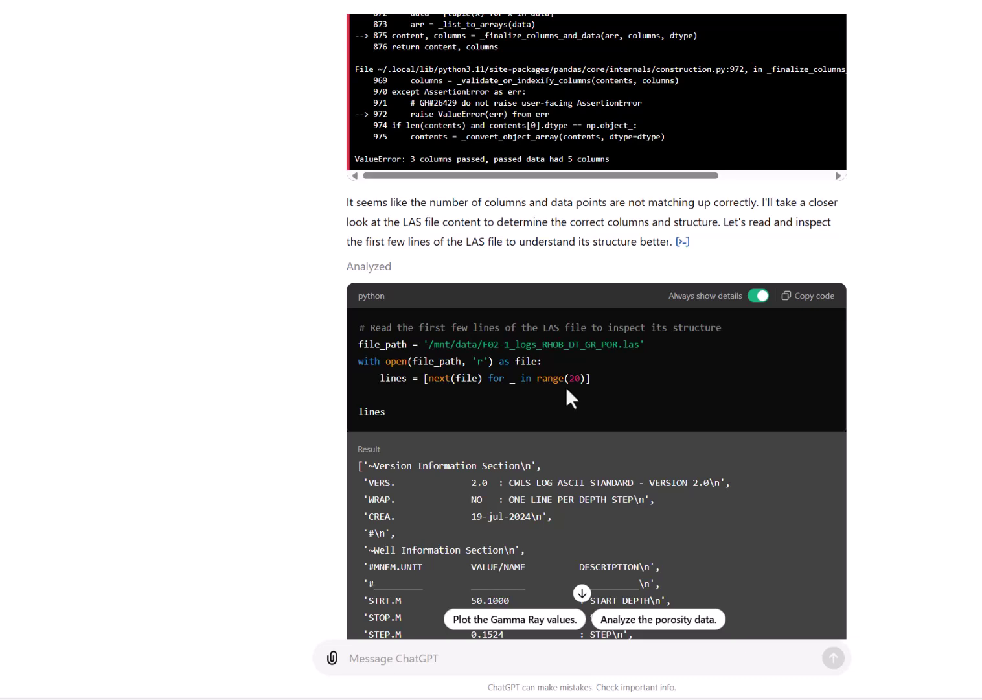
scroll(566, 388, "down", 2)
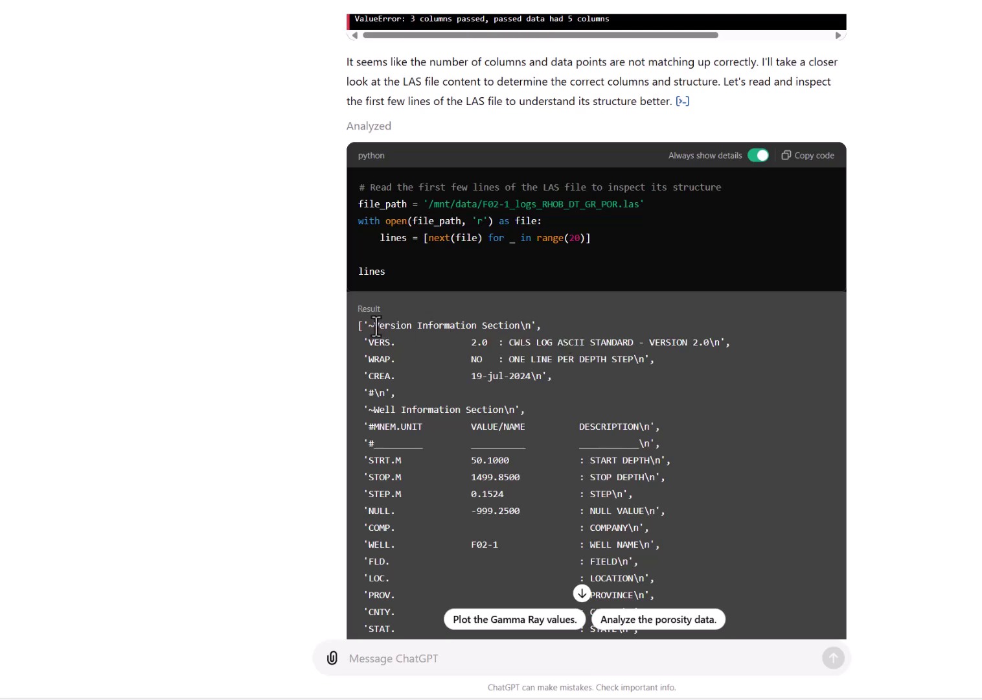
left_click_drag(373, 325, 543, 325)
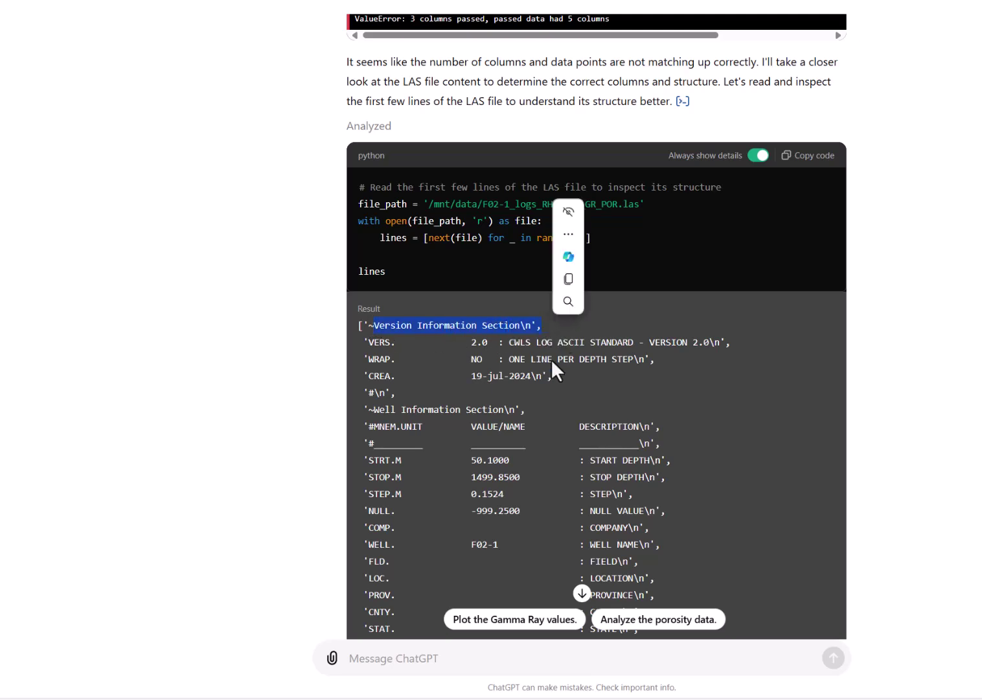
left_click(634, 370)
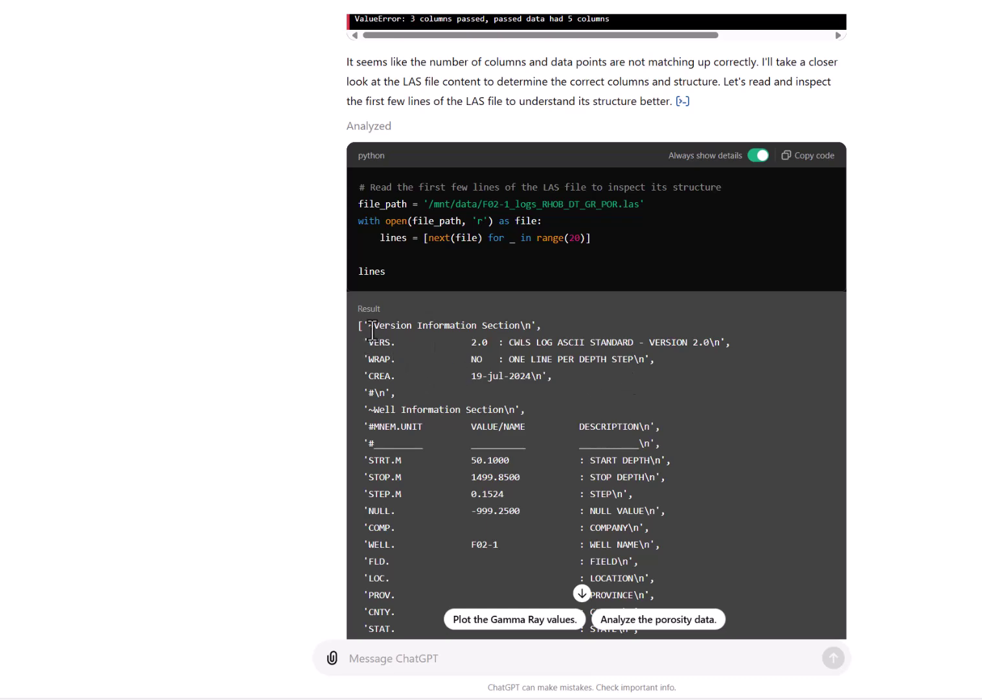
left_click_drag(369, 326, 551, 325)
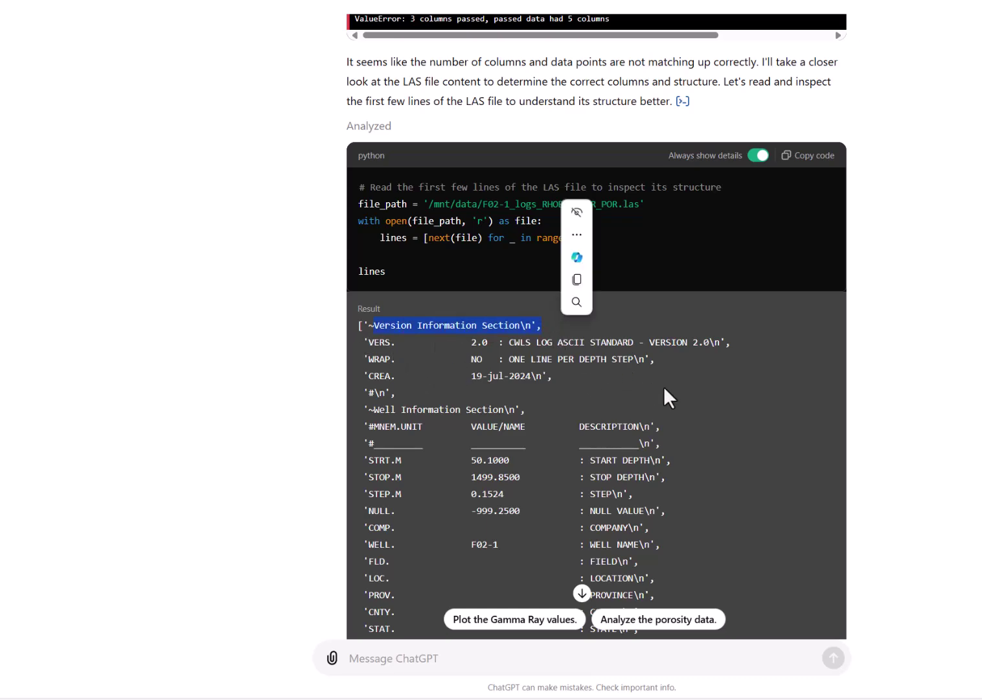
scroll(691, 404, "down", 6)
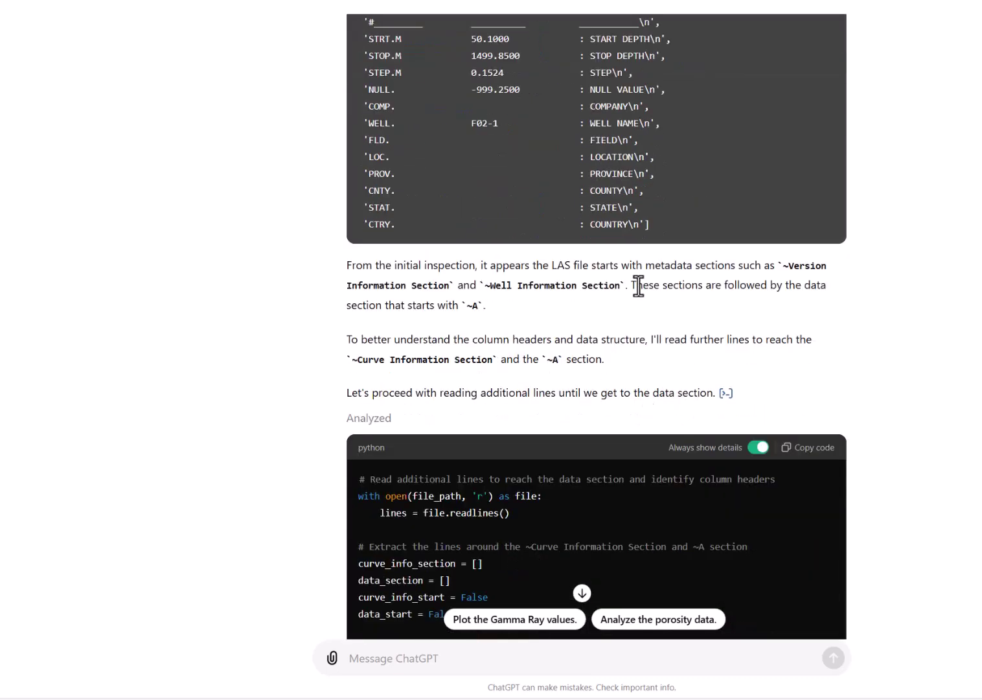
scroll(638, 285, "down", 2)
left_click_drag(360, 219, 521, 220)
scroll(677, 327, "down", 4)
scroll(677, 327, "down", 5)
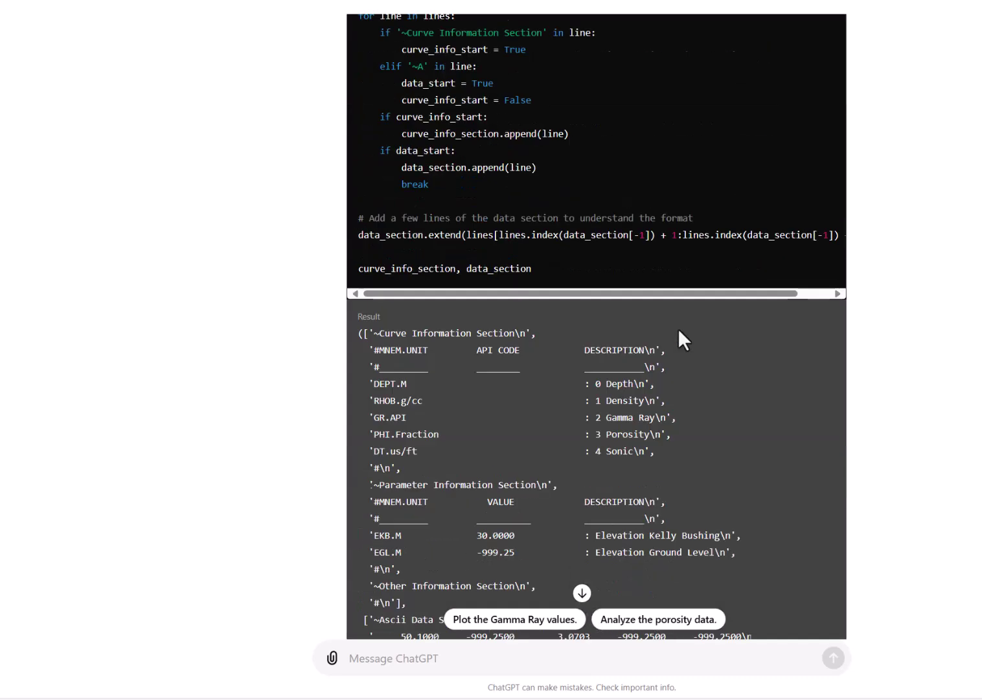
left_click_drag(373, 192, 541, 196)
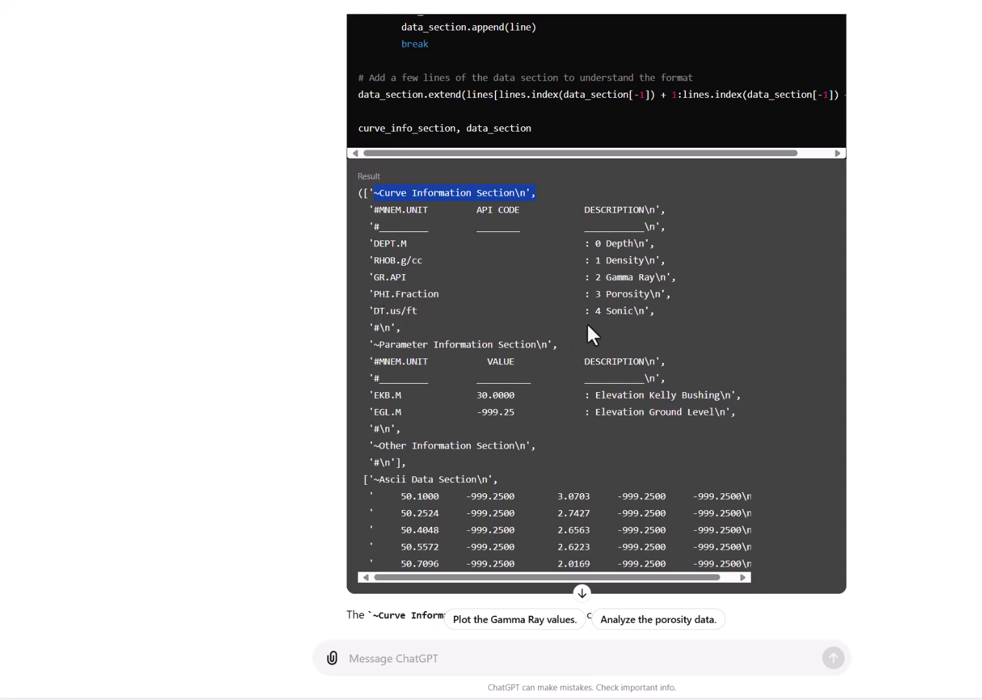
left_click_drag(415, 288, 420, 304)
left_click(394, 253)
scroll(613, 253, "down", 5)
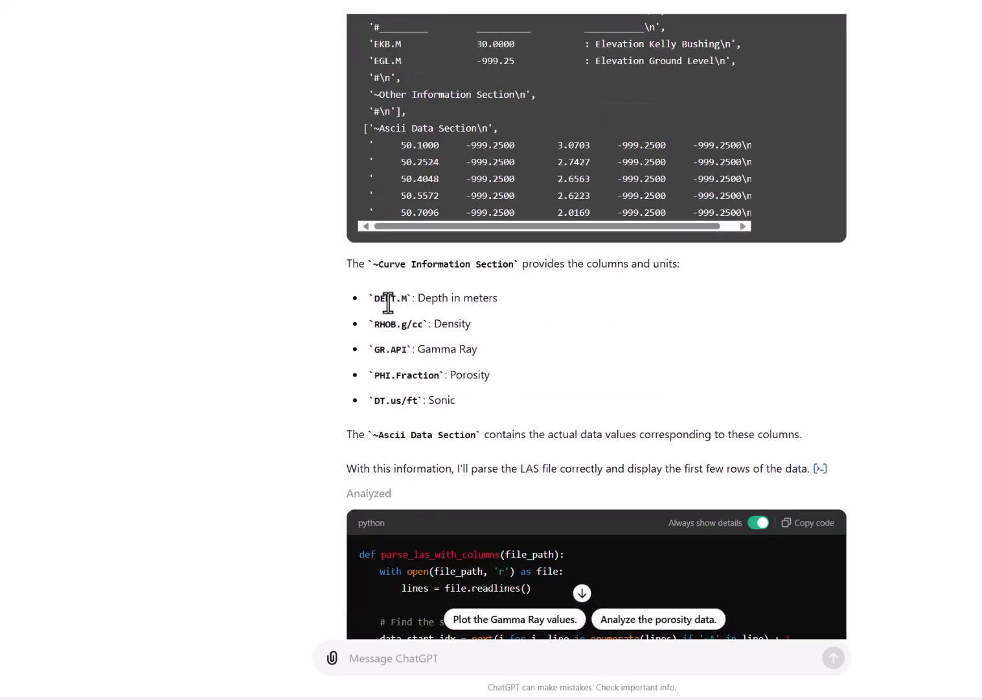
scroll(438, 318, "down", 2)
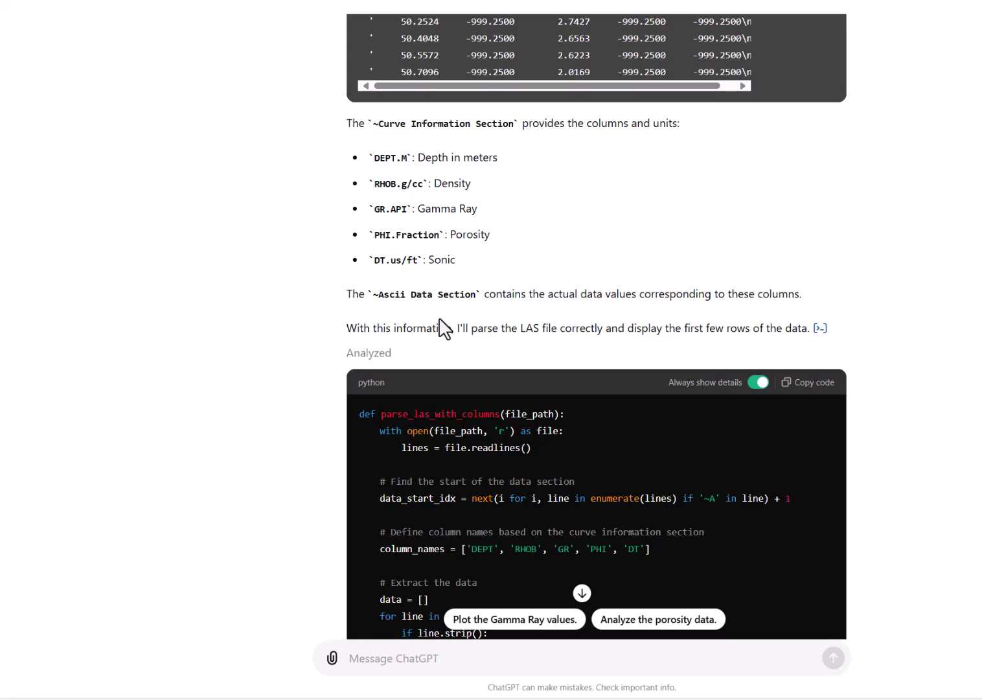
scroll(438, 324, "down", 3)
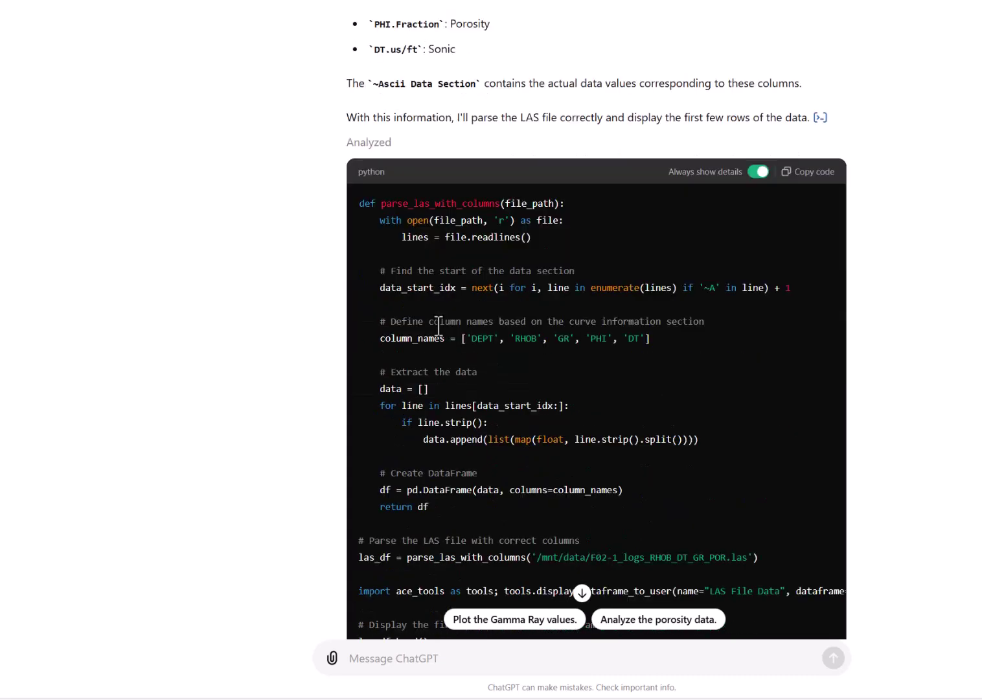
scroll(446, 317, "down", 6)
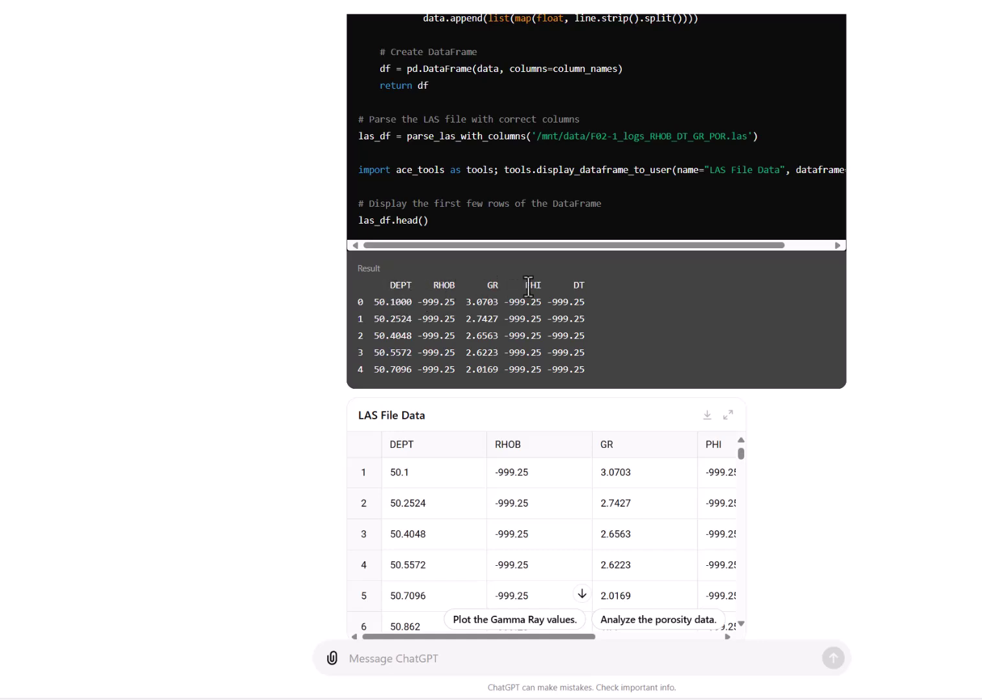
scroll(620, 292, "up", 5)
scroll(619, 290, "up", 10)
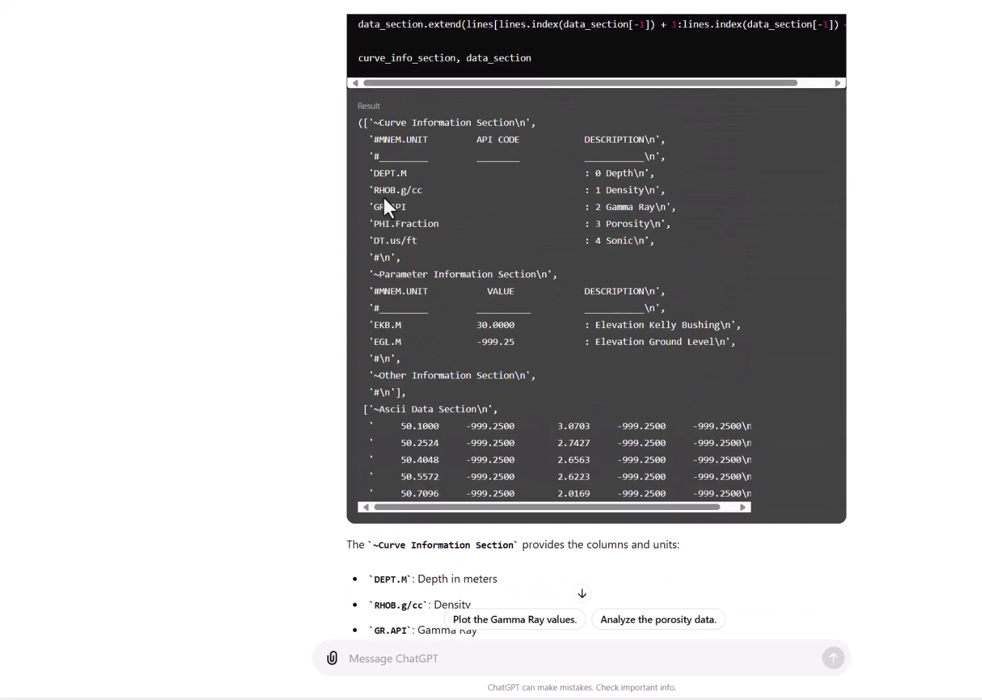
scroll(667, 331, "down", 6)
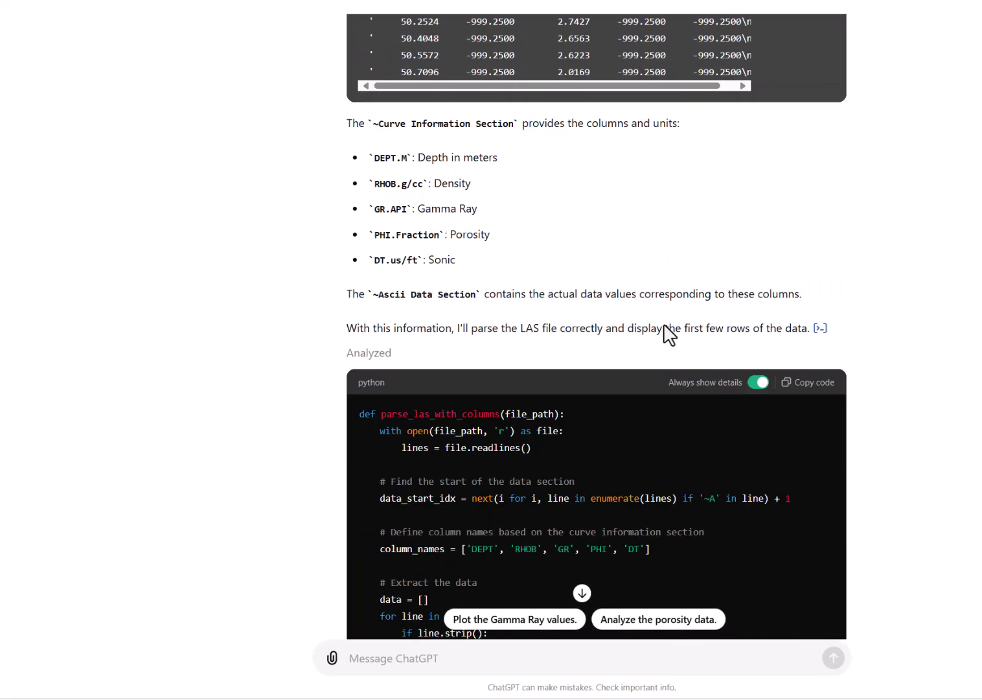
scroll(668, 334, "down", 11)
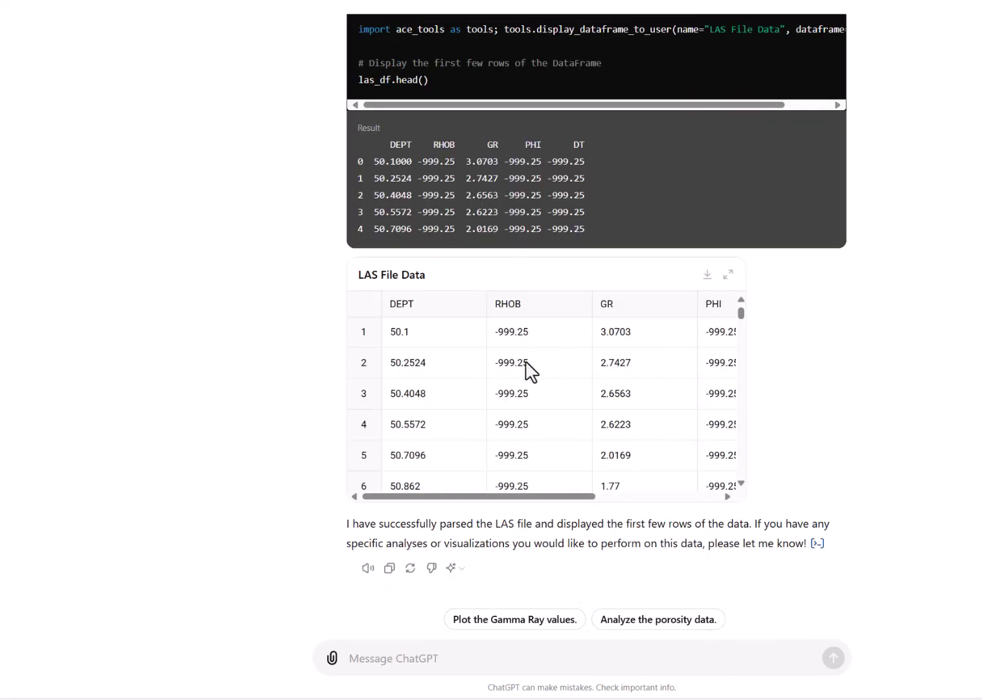
scroll(554, 498, "right", 5)
scroll(657, 649, "down", 3)
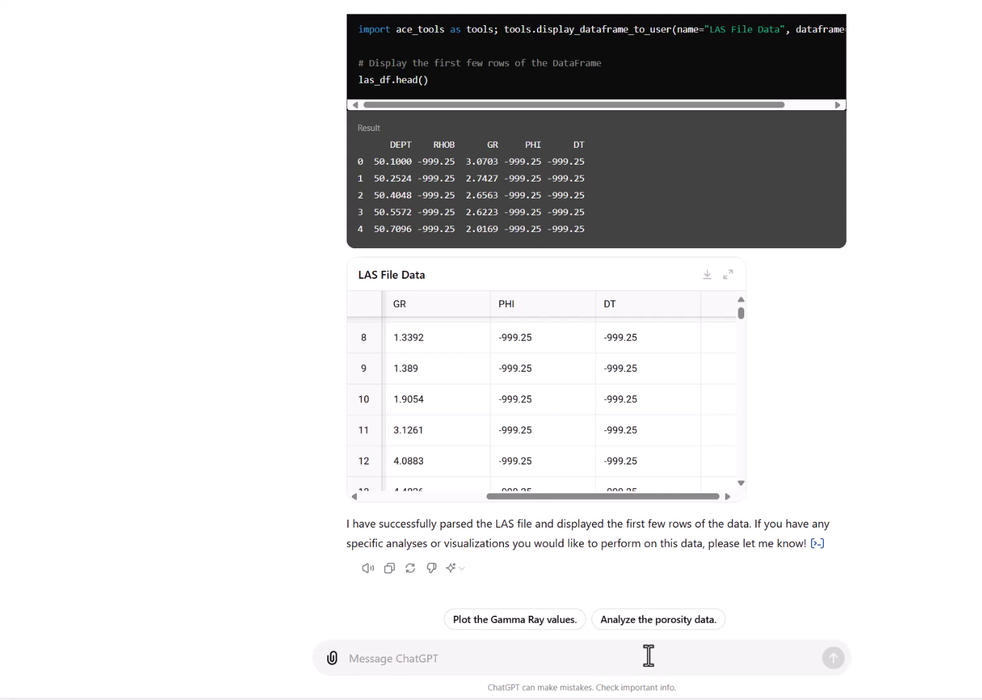
Step: Write 'I am interested in plotting RHOB log as we visualize in Petrophysical applications'
type("I am interested in plotting RHOB log as we visualize in Petrophysical applications")
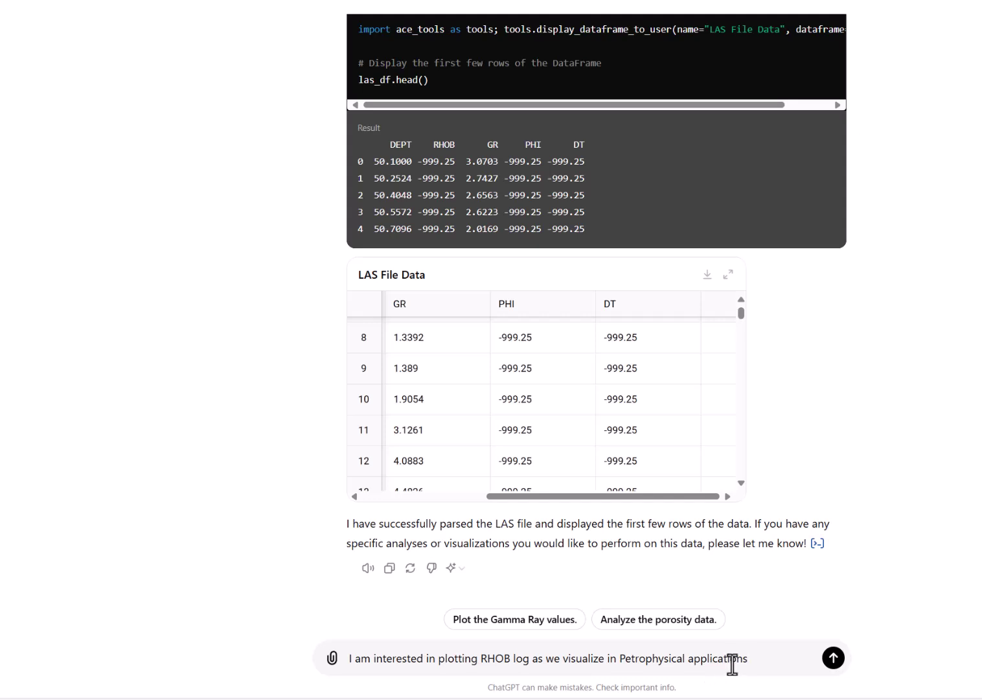
Step: Send the RHOB plotting request and show the resulting RHOB Log as a static depth chart
left_click(833, 658)
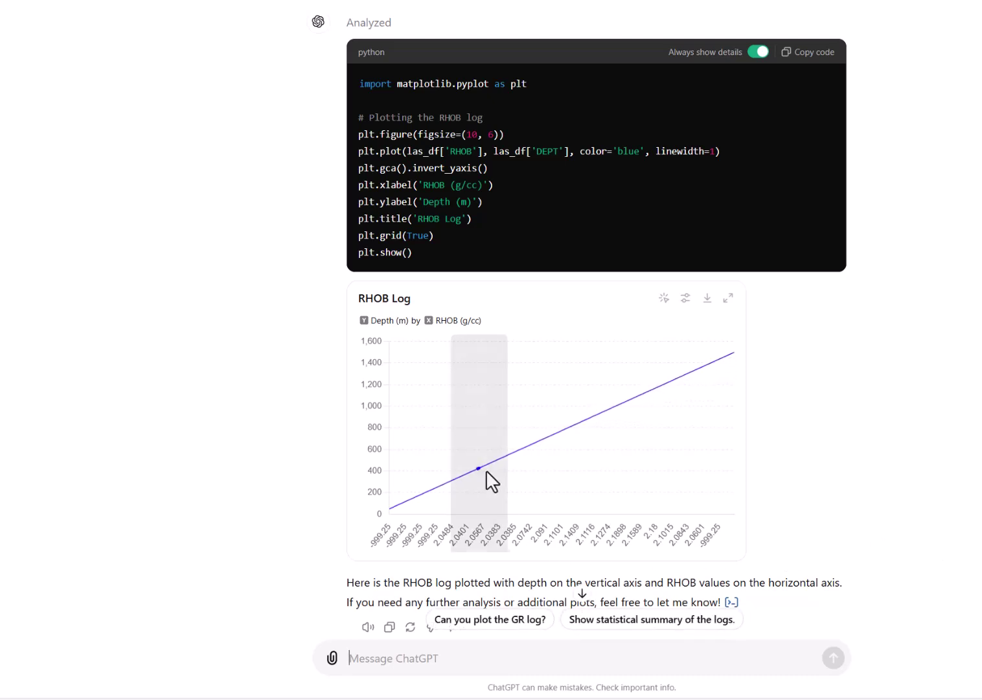
mouse_move(399, 500)
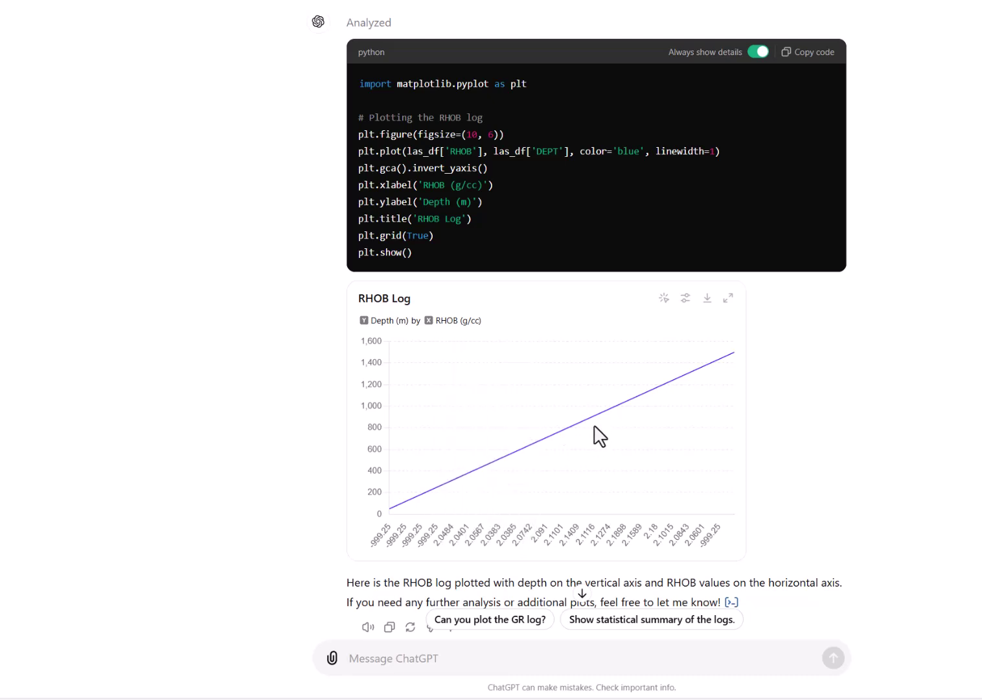
left_click(664, 299)
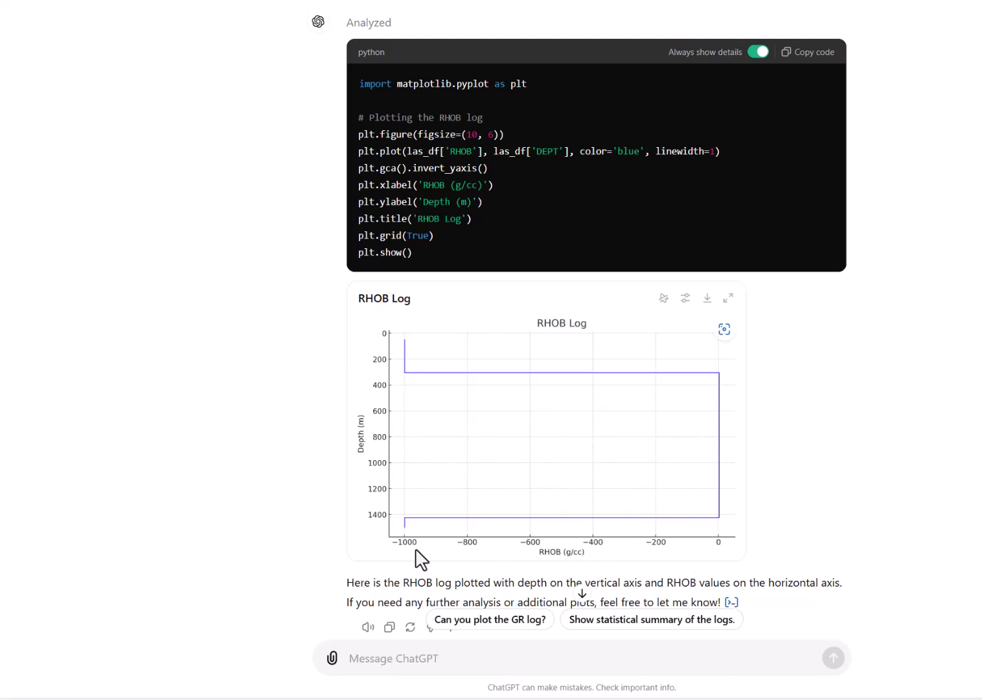
left_click(556, 697)
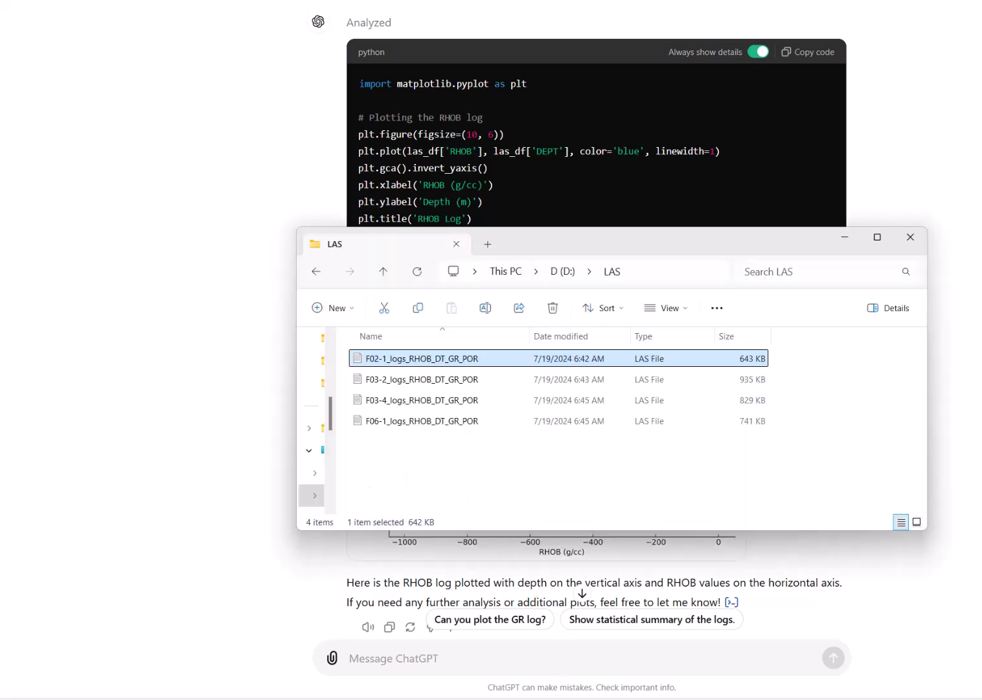
double_click(464, 360)
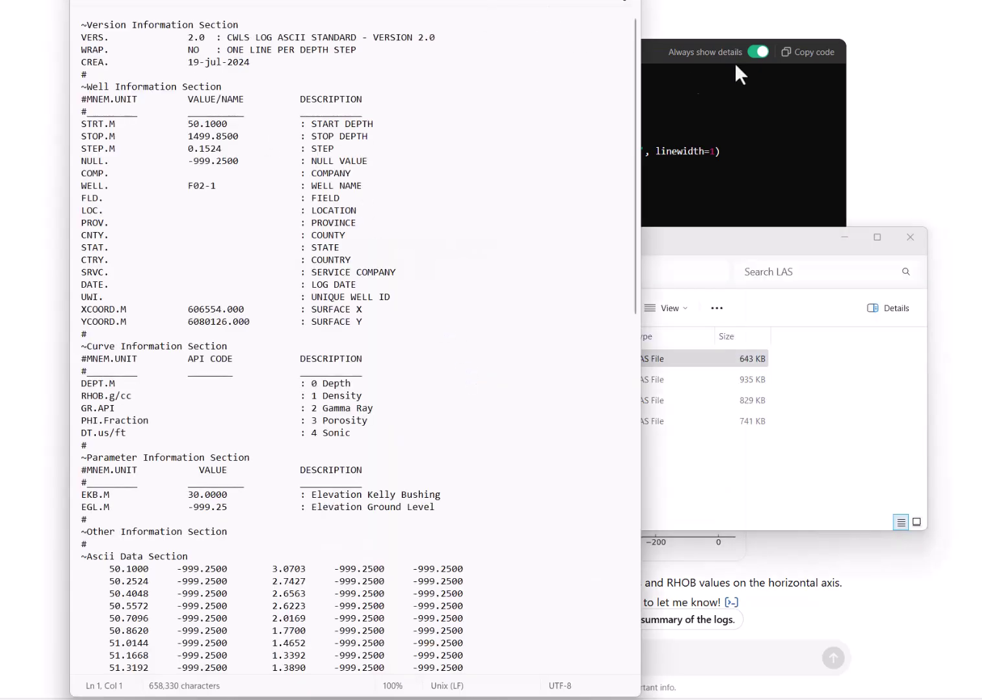
left_click(844, 237)
left_click_drag(324, 1, 646, 1)
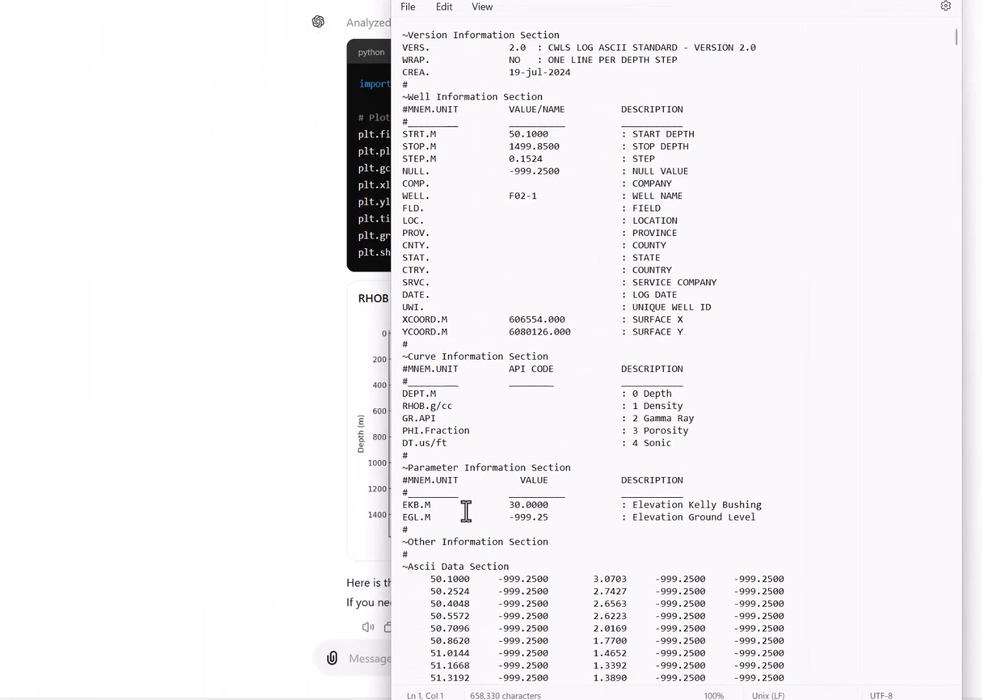
scroll(540, 596, "down", 1)
scroll(544, 606, "down", 20)
scroll(544, 606, "down", 20)
scroll(544, 605, "down", 20)
scroll(547, 605, "down", 20)
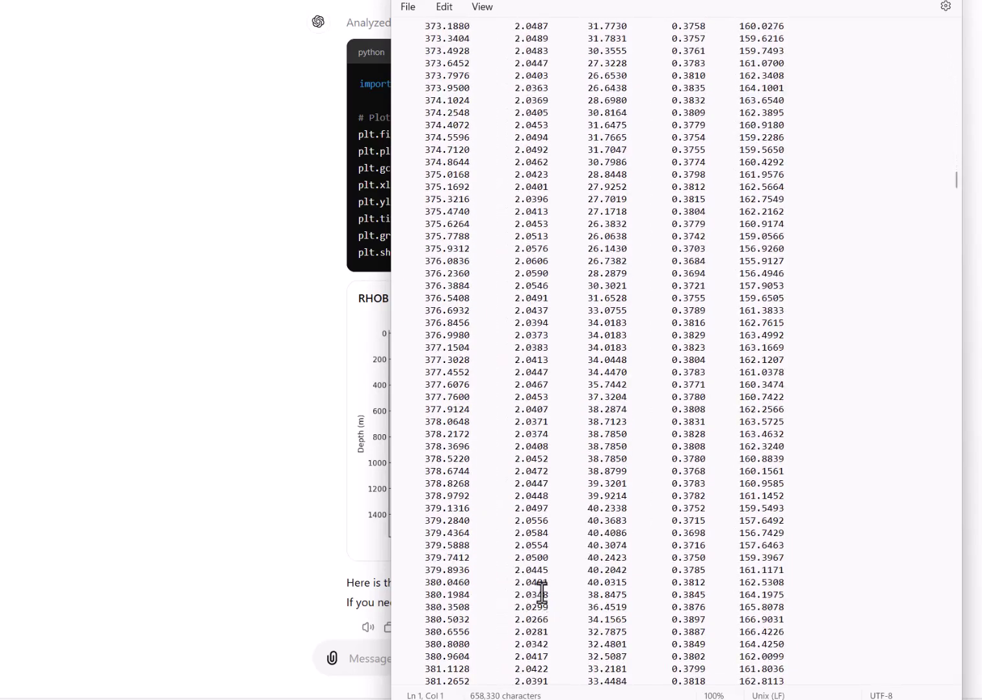
left_click_drag(512, 543, 526, 544)
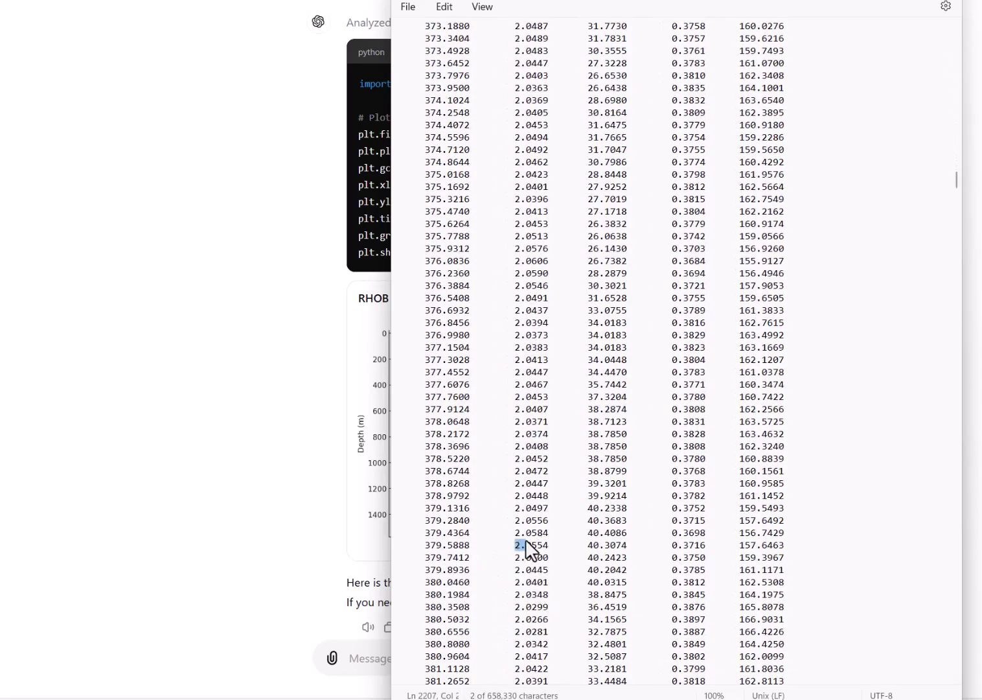
scroll(515, 473, "up", 9)
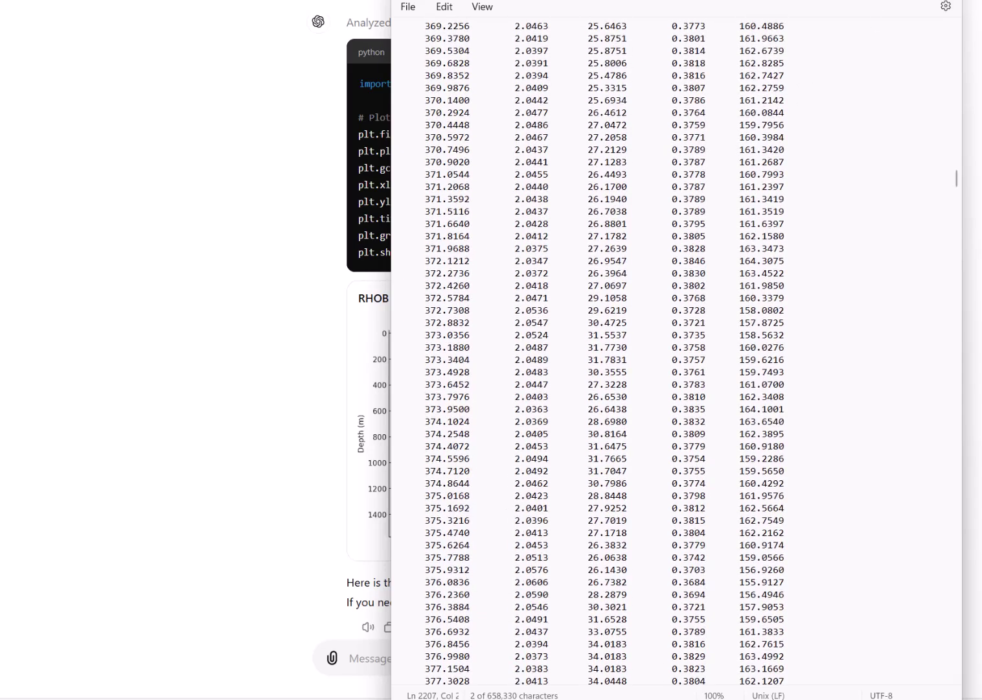
key("alt+Tab")
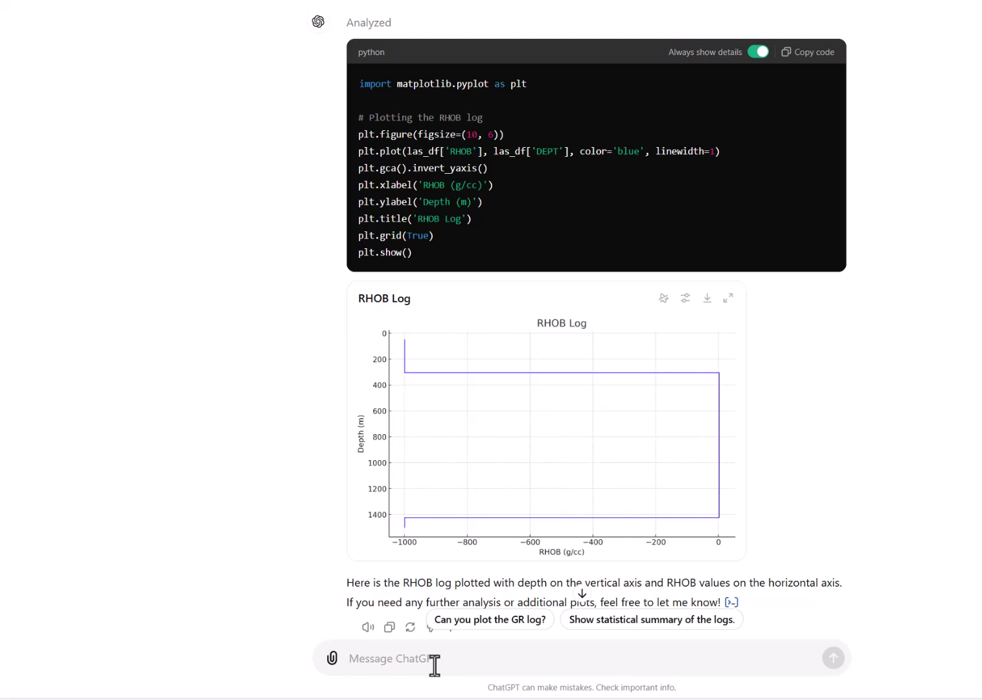
Step: Request a RHOB replot using only positive values and review the resulting 200–1,600 depth chart
type("Can yo")
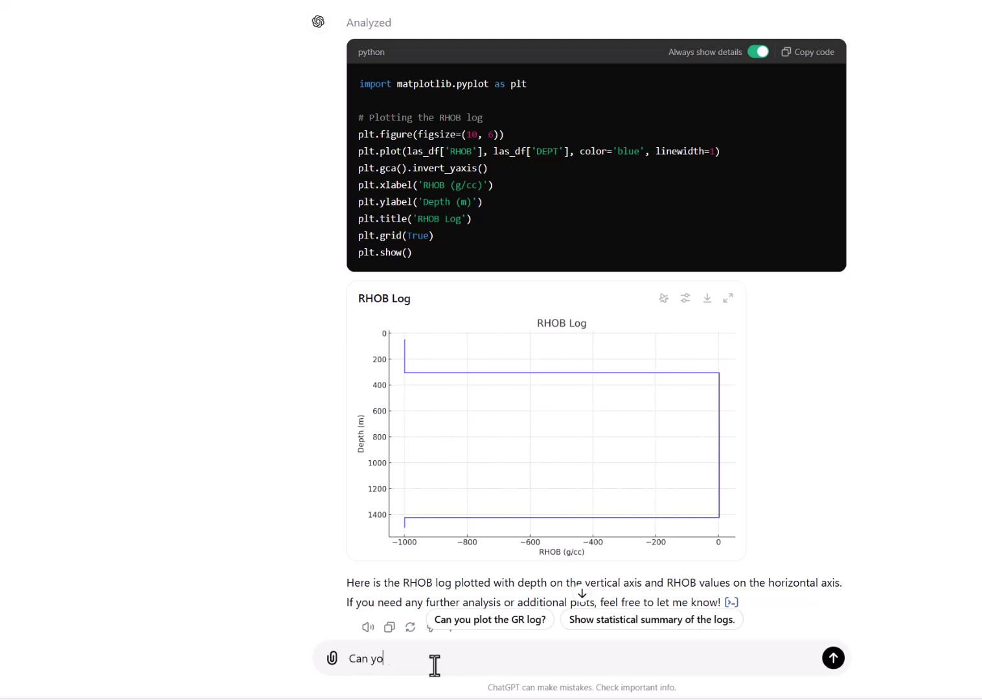
type("u please replot the RHOB log using only the positive values")
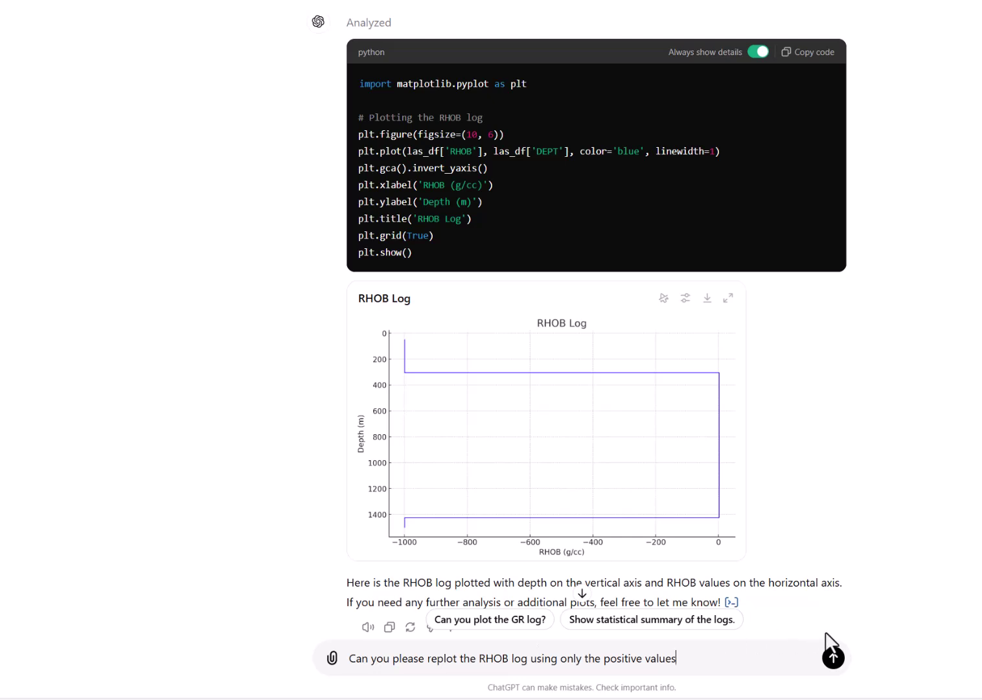
left_click(832, 657)
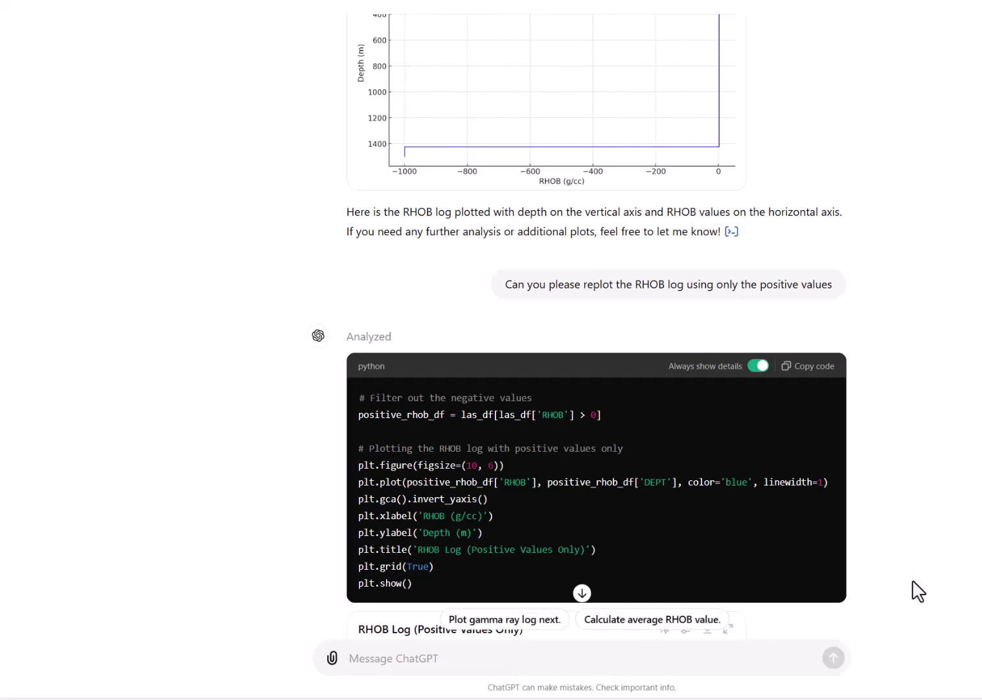
scroll(919, 592, "down", 4)
scroll(913, 584, "down", 2)
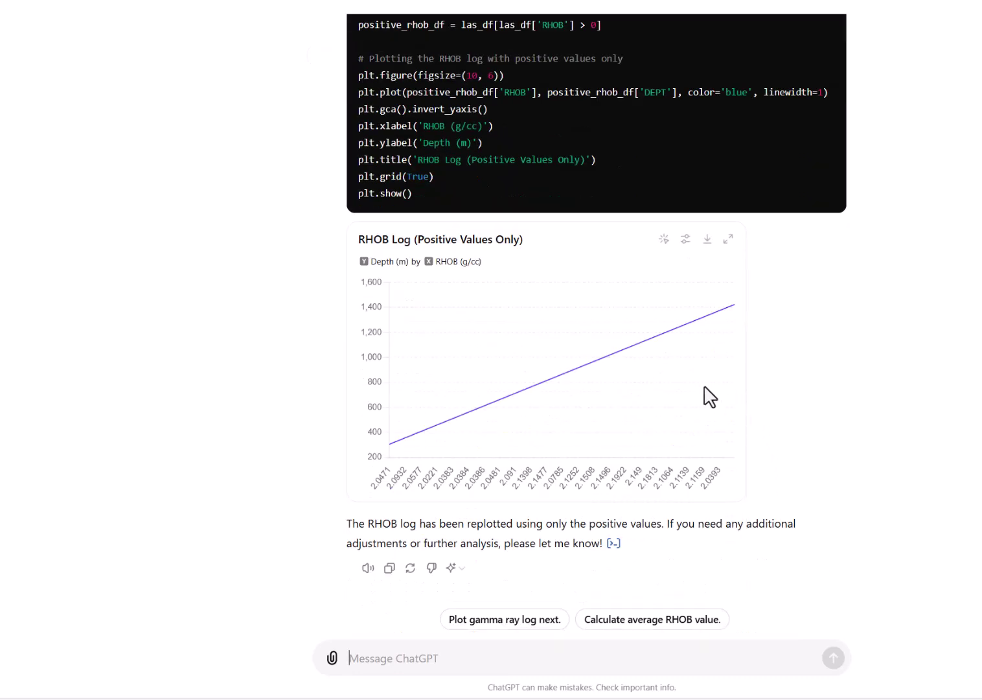
Step: Switch the positive-only RHOB chart to static and view it enlarged, spanning about 2.00–2.23 g/cc
left_click(662, 241)
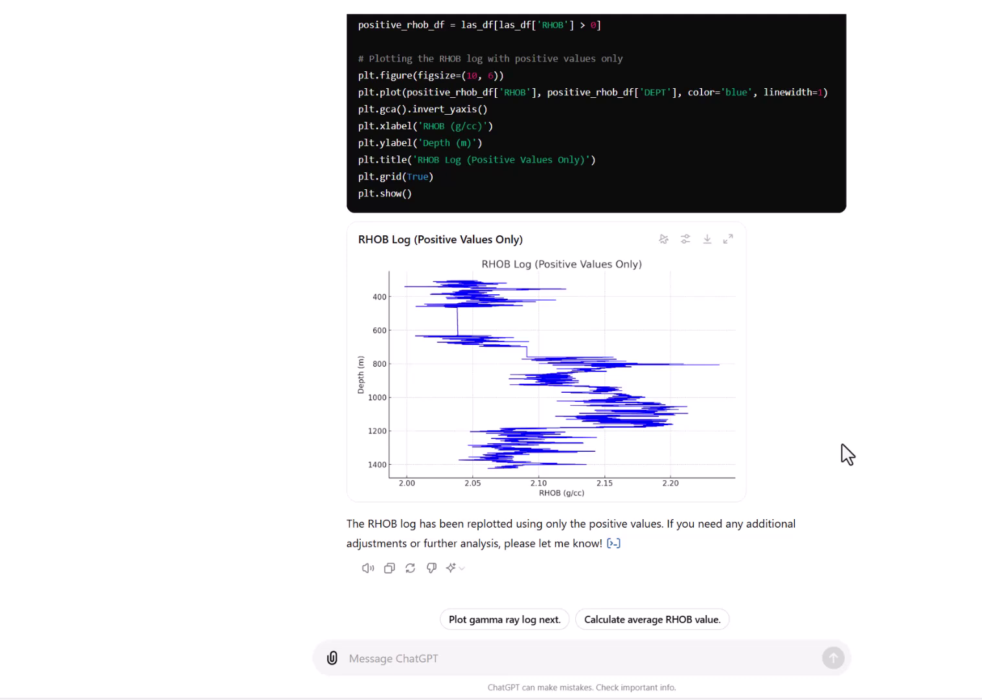
left_click(729, 241)
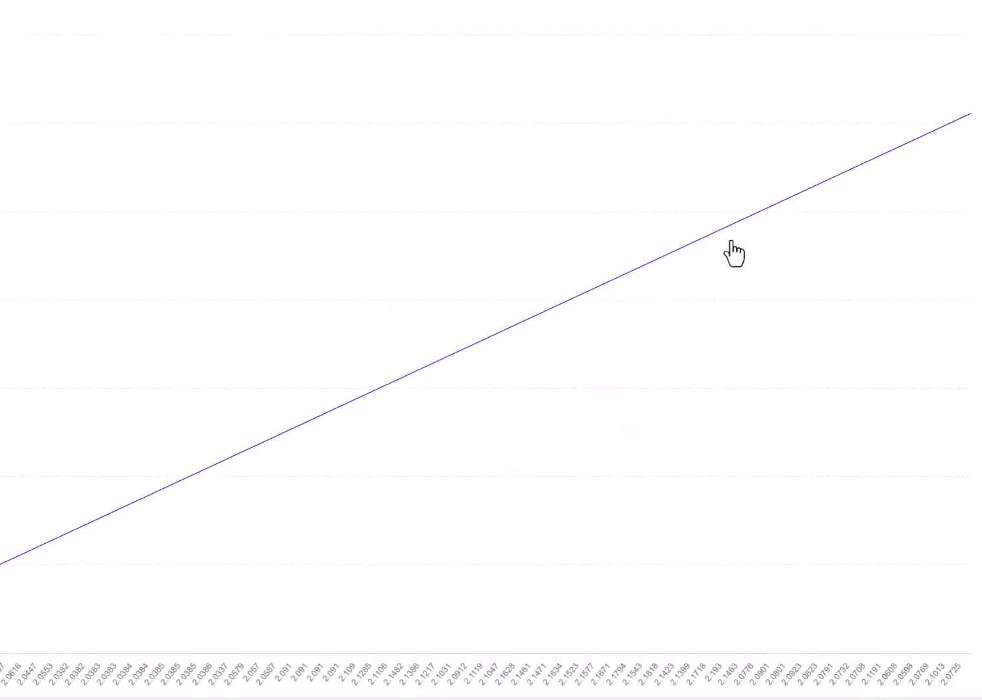
left_click(902, 6)
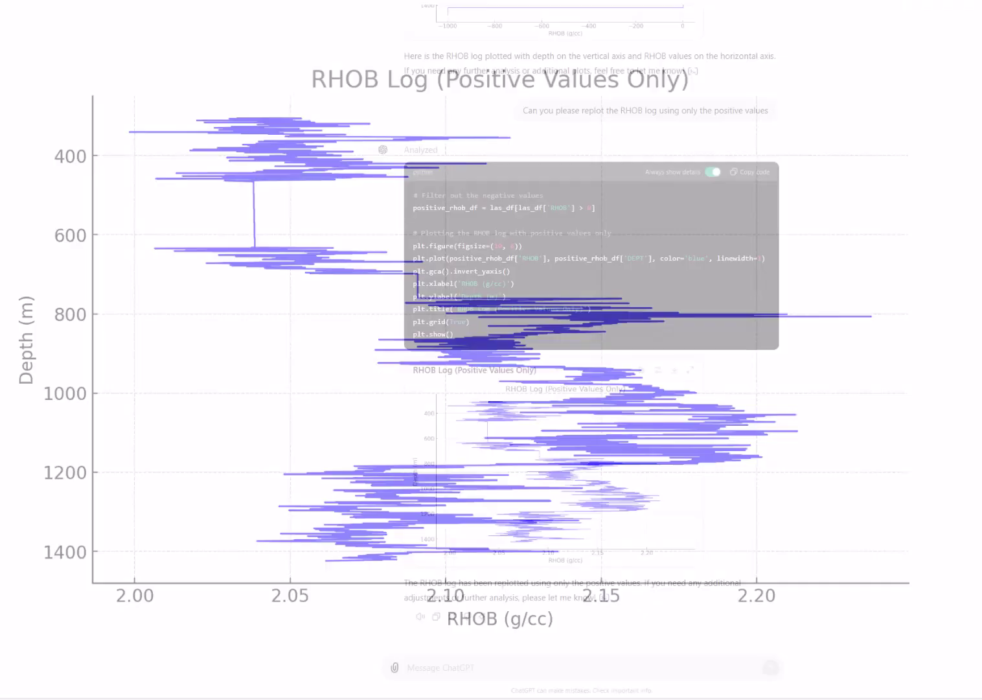
Step: Ask ChatGPT to plot the POR log in the same fashion as the RHOB log
type("Can ")
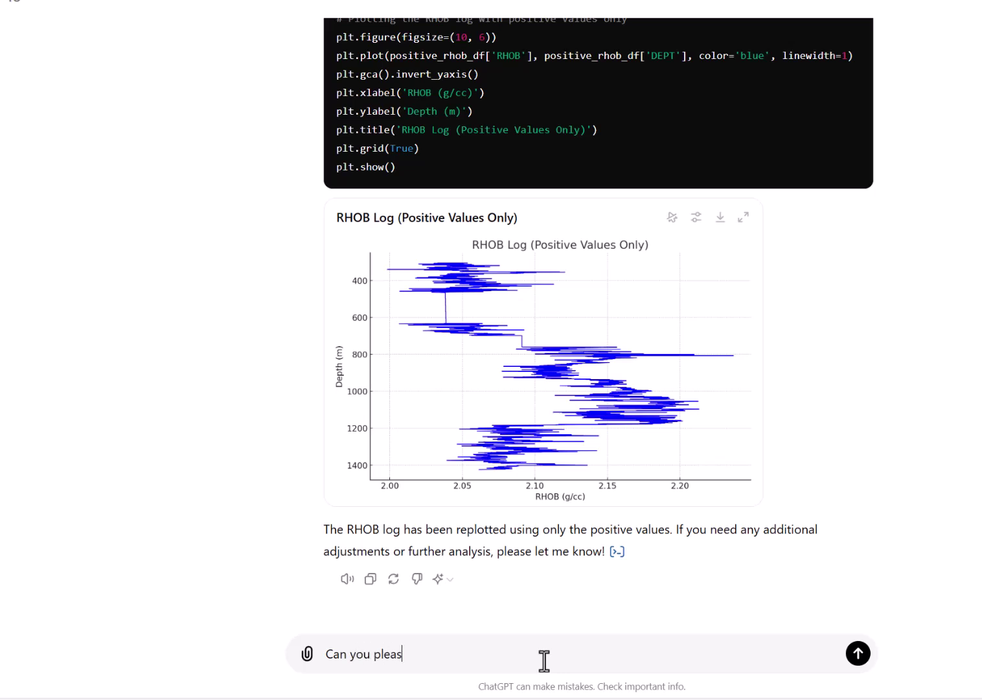
type("you please plot the")
type("POR log in teh")
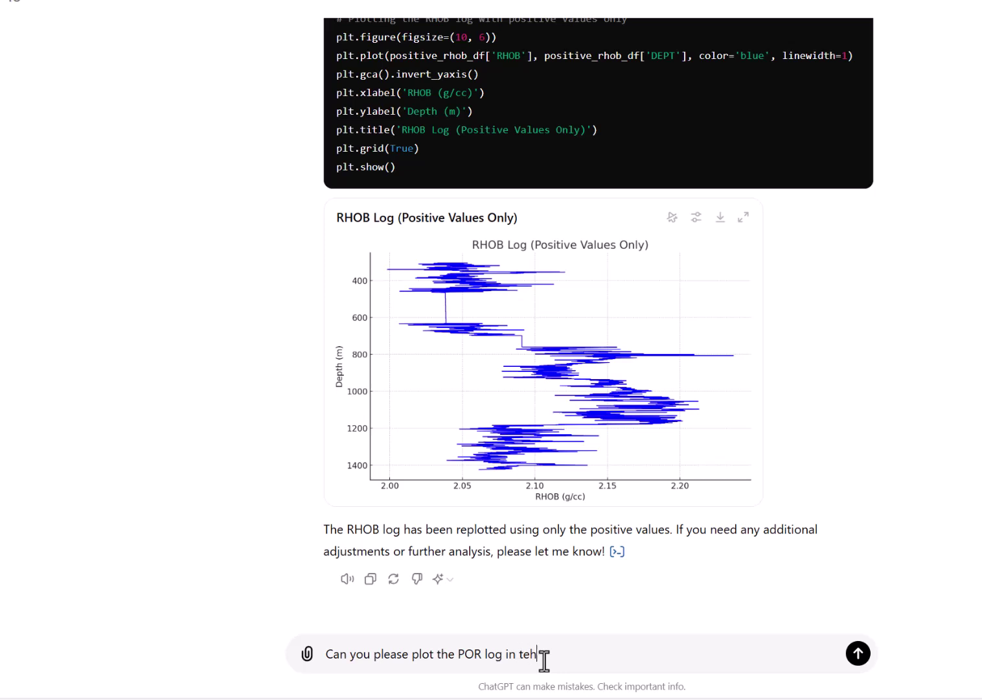
type("same fashion as the RHOB log")
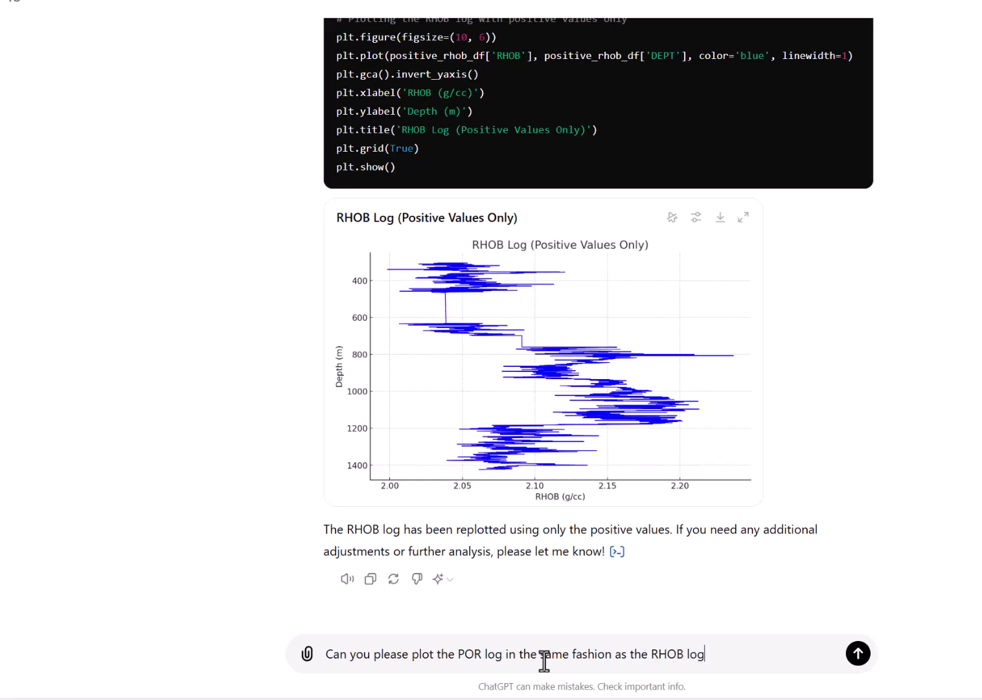
key("Return")
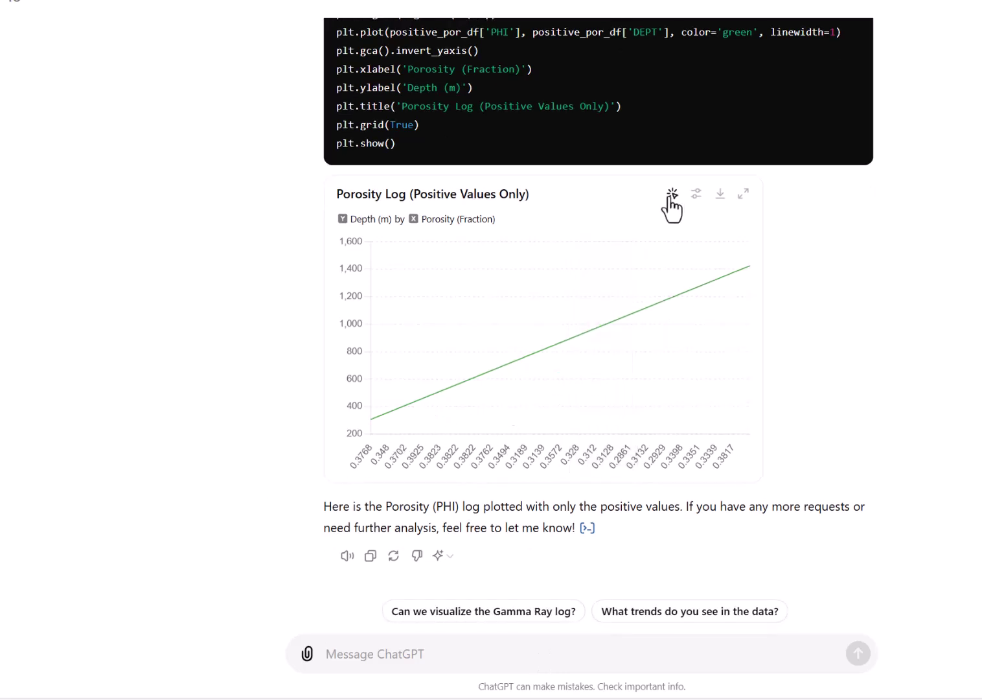
Step: Switch the porosity chart to static, compare it with the interactive view, and leave it static
left_click(673, 194)
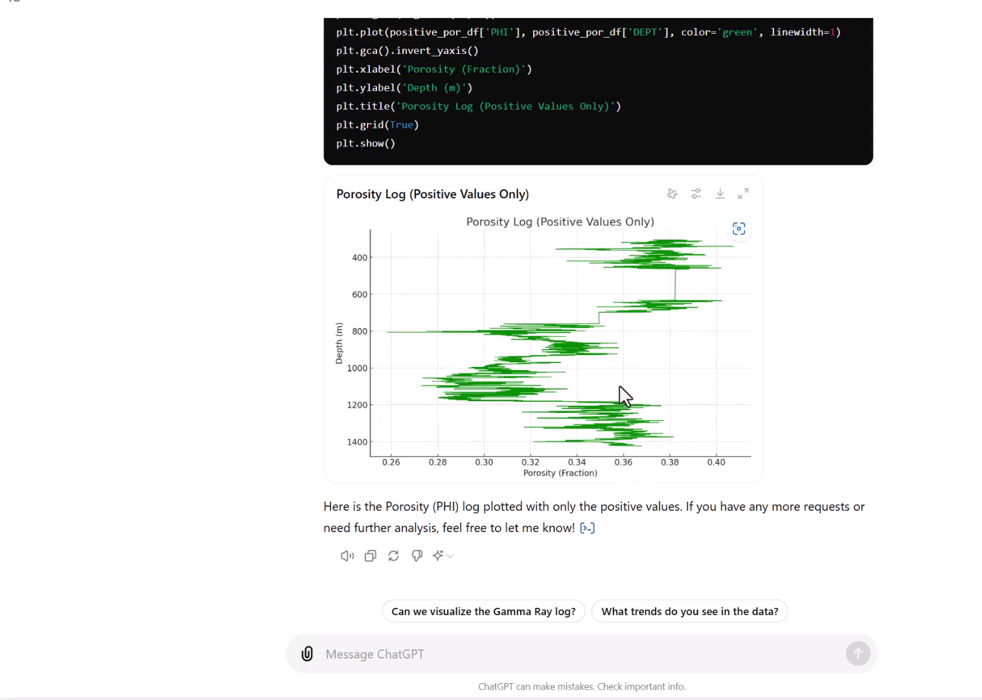
scroll(622, 394, "up", 3)
scroll(620, 386, "down", 3)
left_click(672, 195)
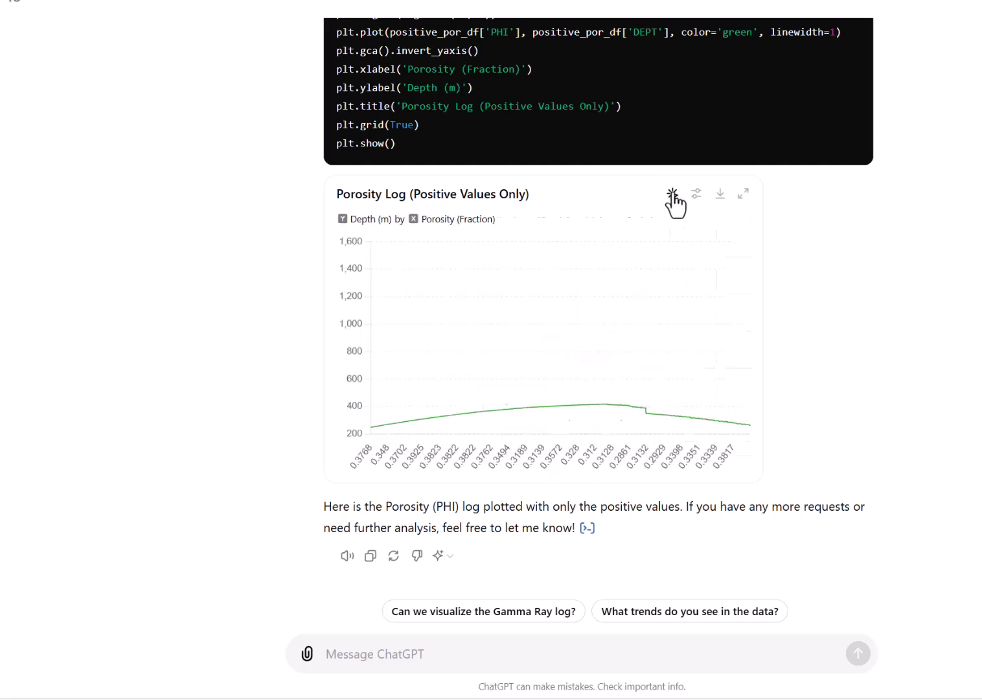
left_click(672, 197)
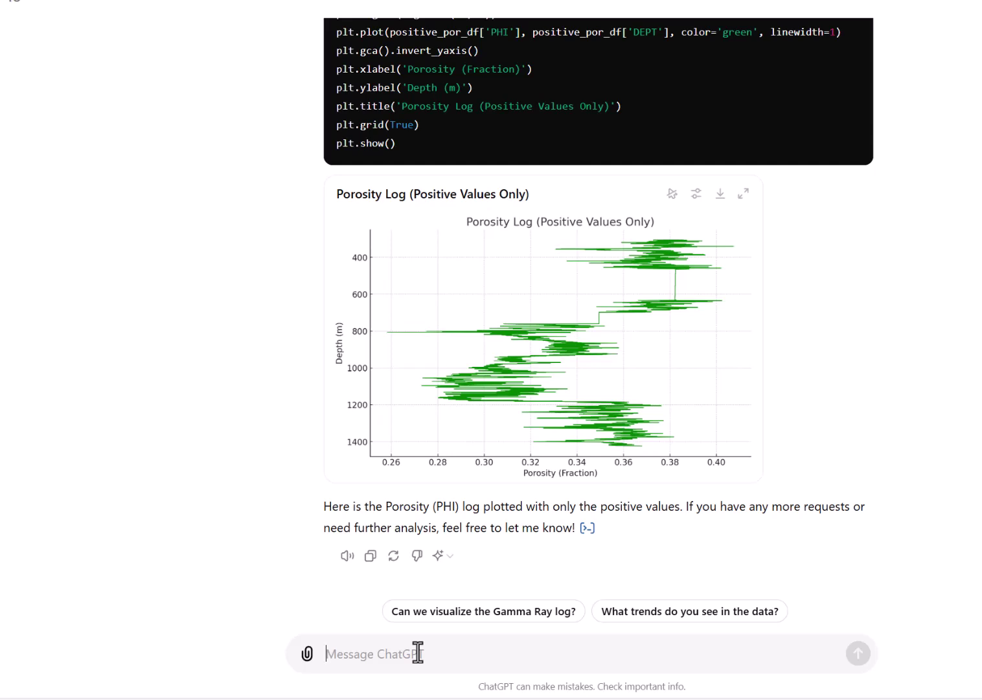
Step: Request that logs always be shown as 'Static Chart' type and have the POR log replotted
type("Can you please pLWAYS display the logs data in \"Stati")
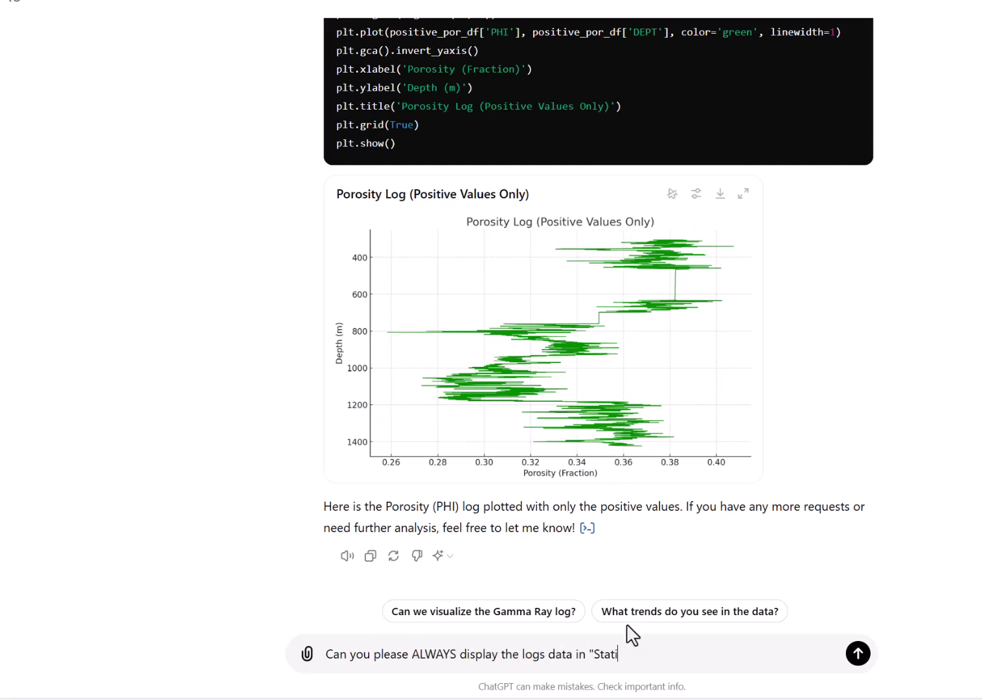
type("c Chart\" type as this is how ")
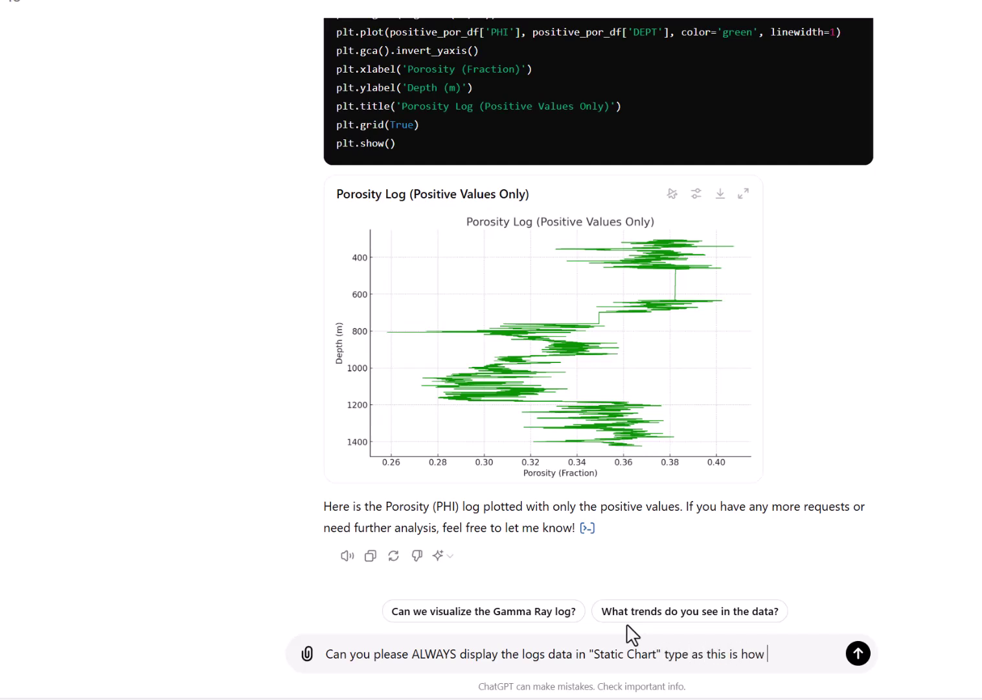
type("geoscientist lists ")
type("kes to see them. Replot teh ")
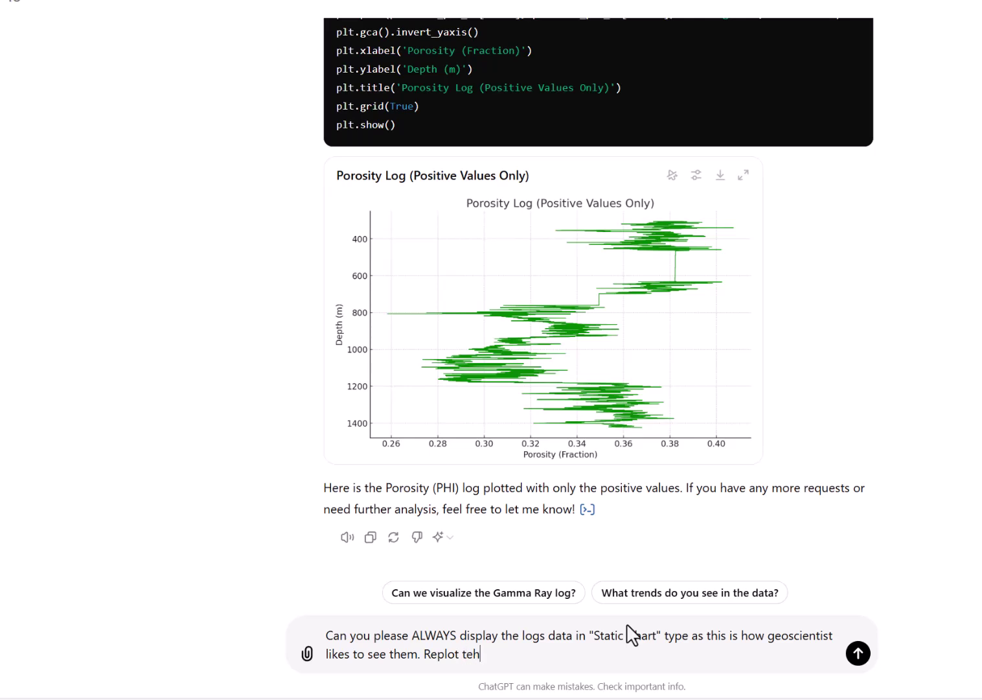
type("POR log as \"Static Chart\" type")
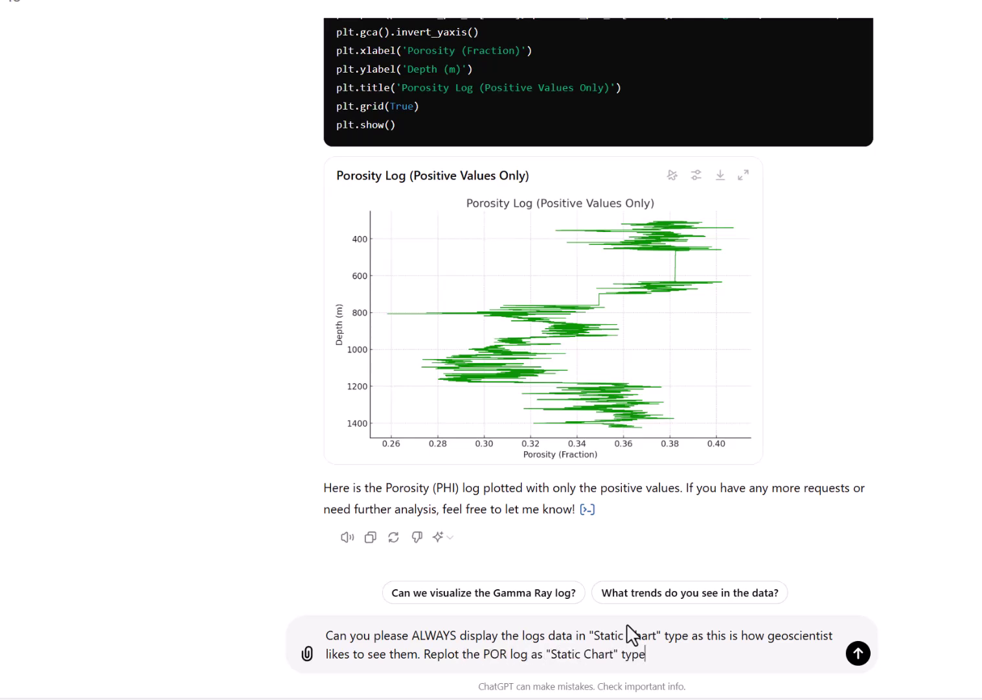
key("Return")
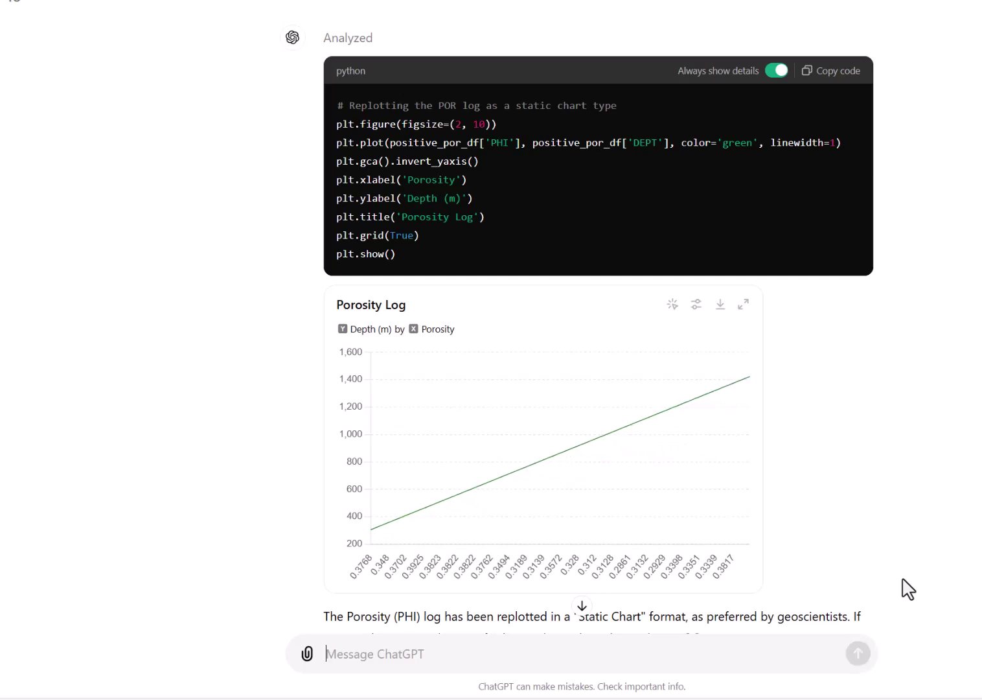
Step: Show the replotted Porosity Log as a static narrow green depth plot
left_click(678, 312)
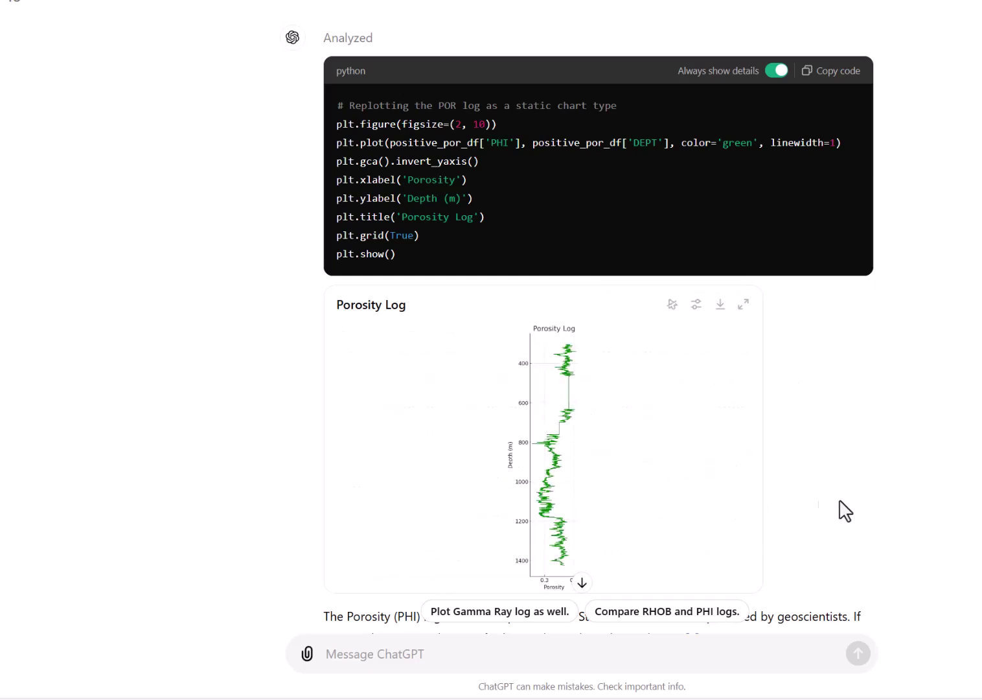
scroll(869, 512, "down", 1)
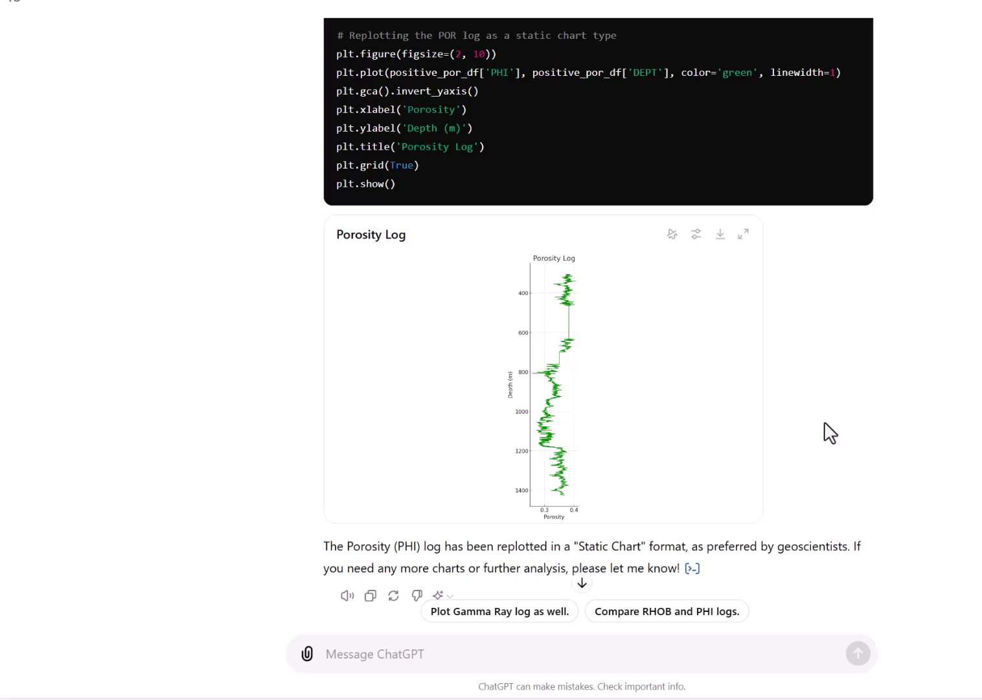
left_click(595, 646)
Step: Ask ChatGPT to plot all logs side by side in separate panels, each in a different colour
type("Plot all teh l")
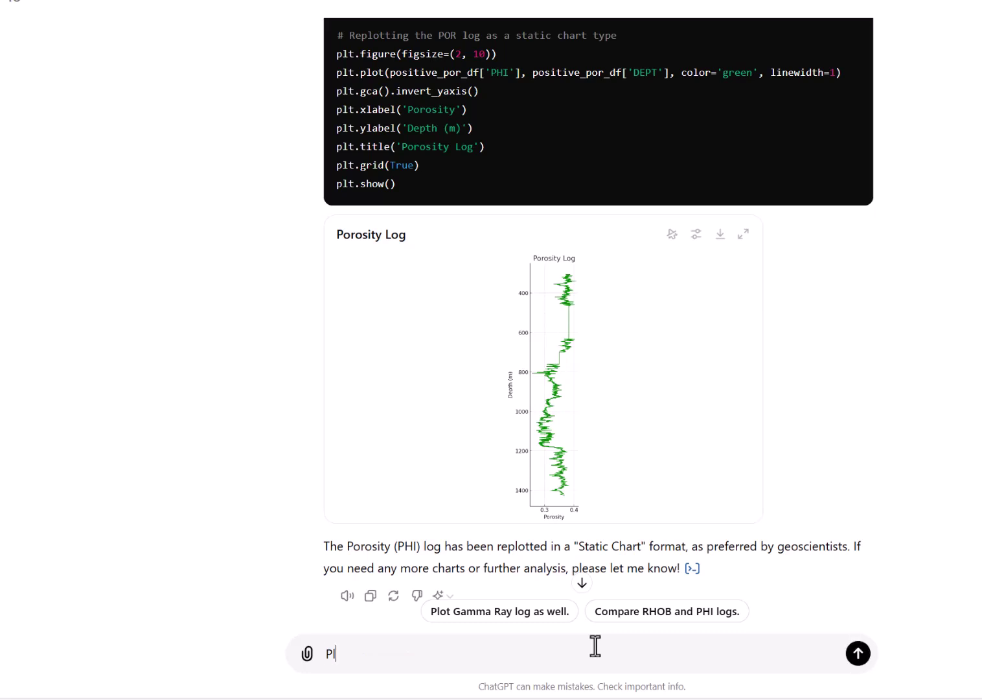
key("BackSpace")
key("BackSpace")
key("BackSpace")
key("BackSpace")
key("BackSpace")
type("the logs side by side but in different panels, using a different color for each log")
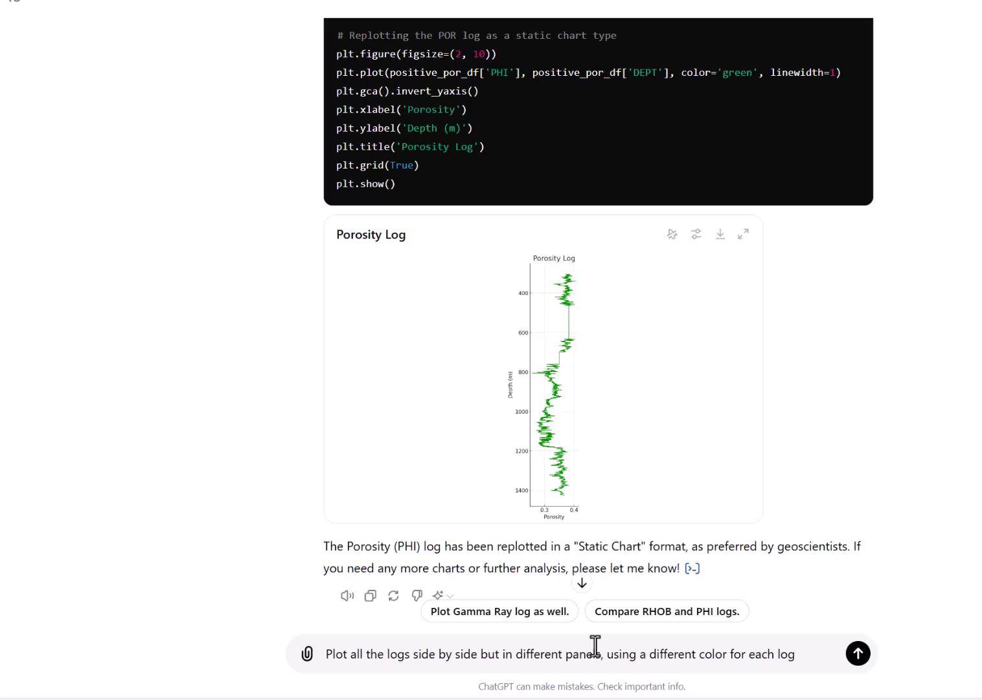
key("Return")
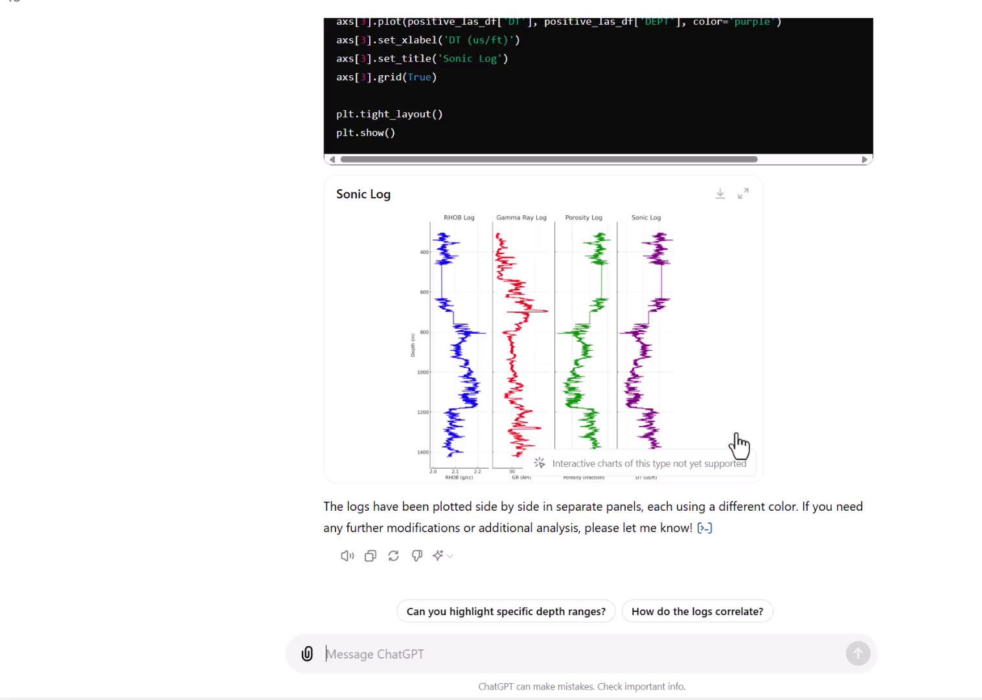
Step: Request RHOB and Porosity overlaid in one panel, excluding other logs, and view it as a static chart
left_click(462, 648)
type("Overlay RHO")
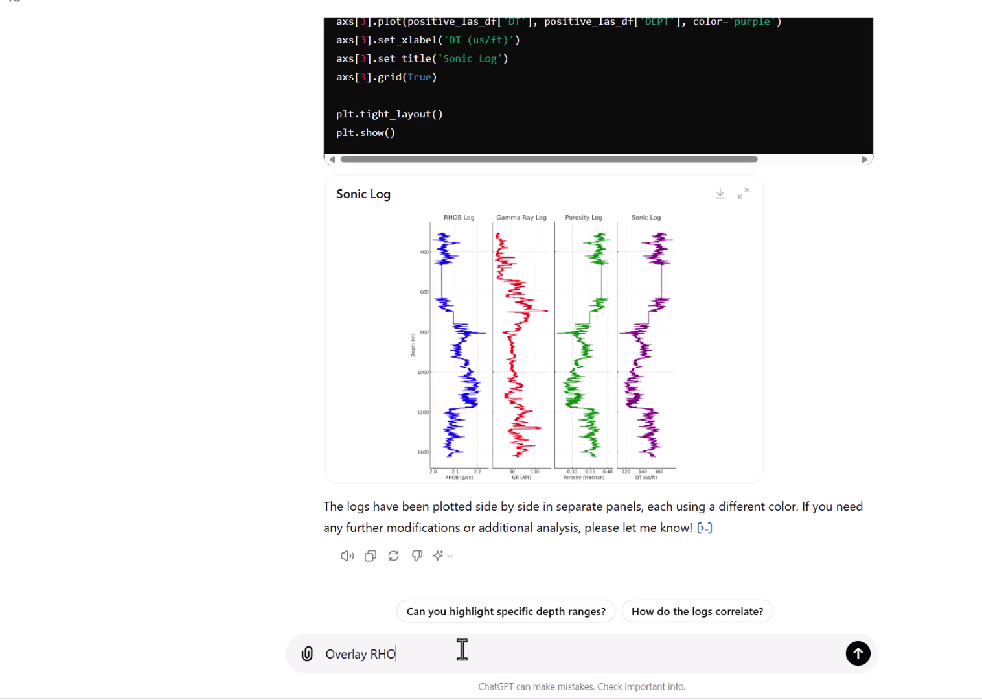
type("B and Porosity log in the same pane")
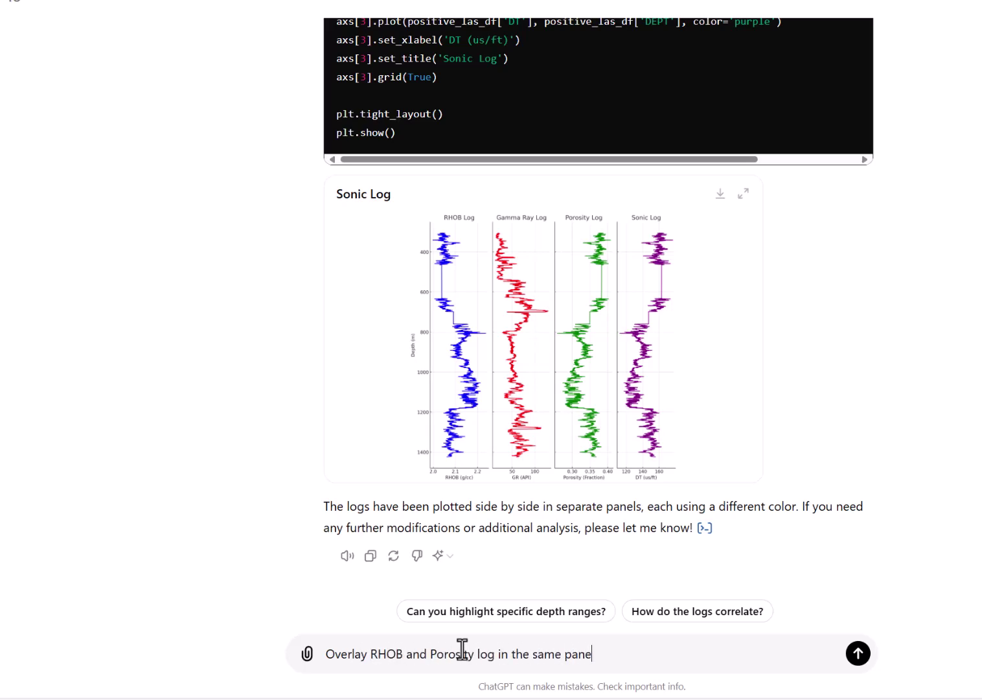
type("l, i am not interested in other log")
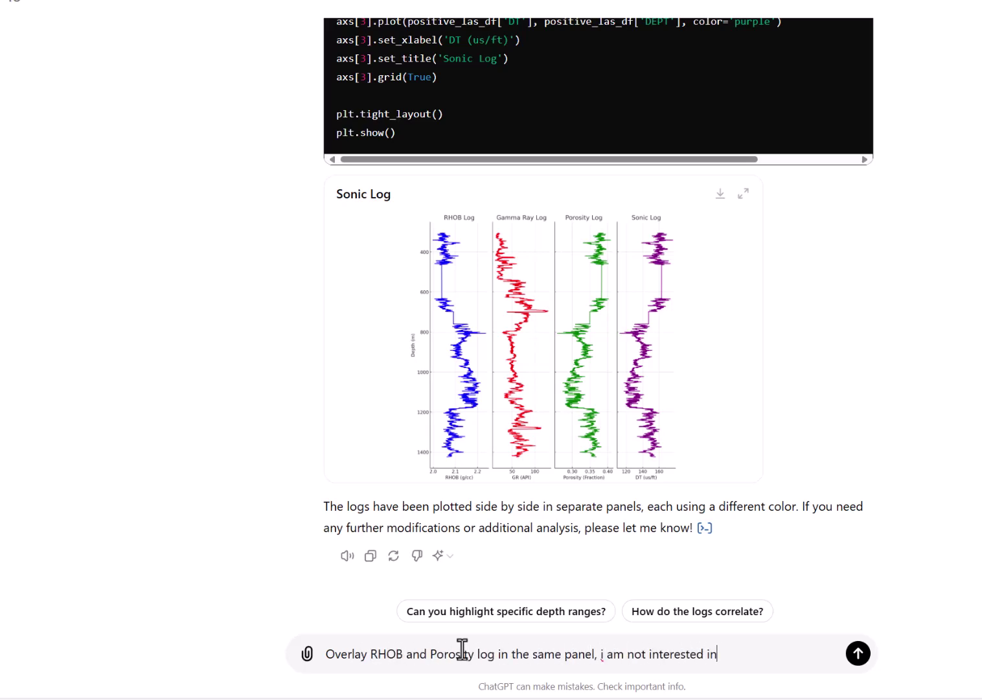
type("s e.g. DT and GR")
key("Return")
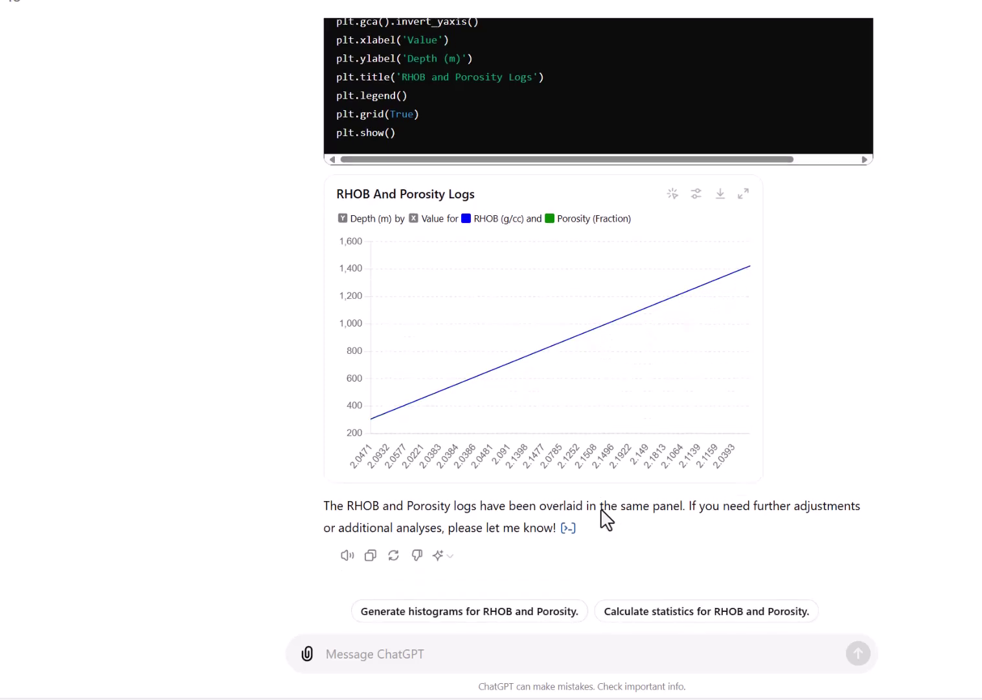
left_click(672, 194)
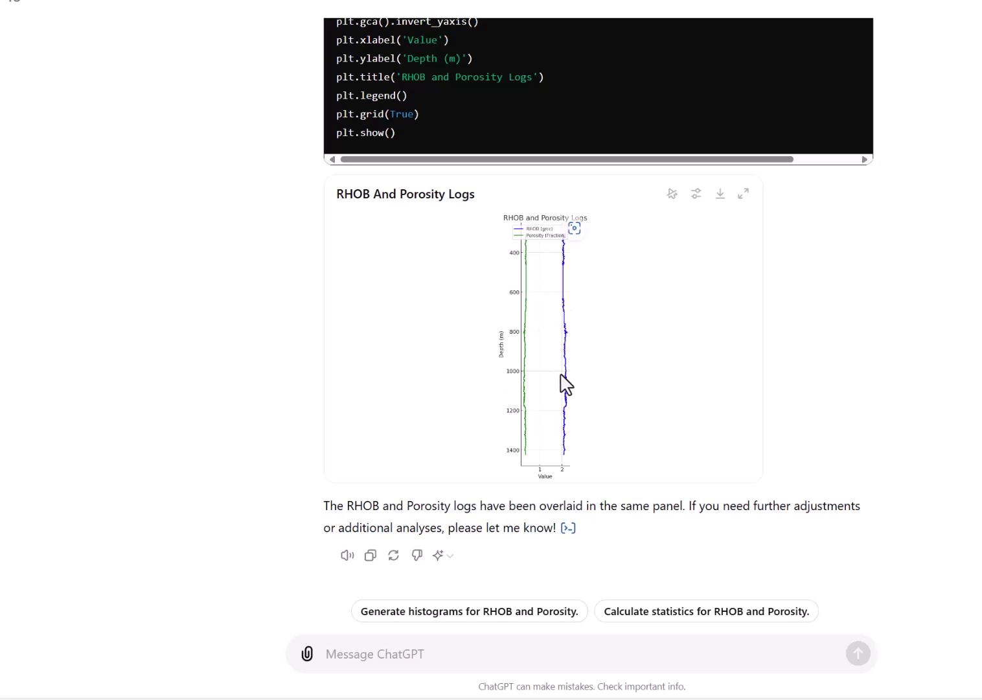
Step: Request the RHOB–POR overlay with RHOB increasing left to right and the scales intersecting
left_click(372, 654)
type("Can you please overla")
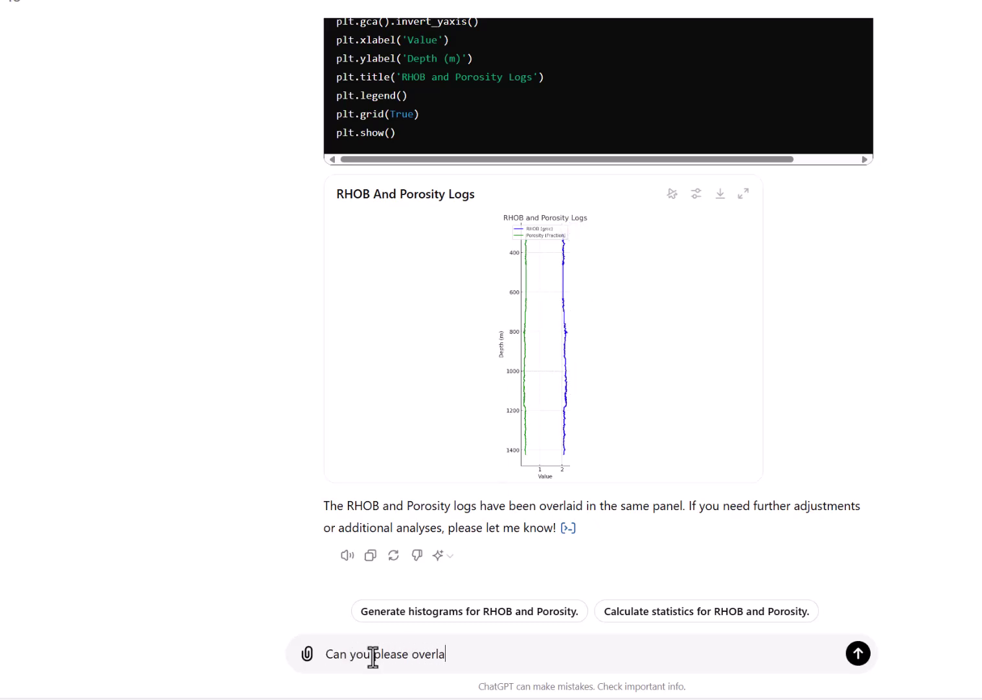
type("y RHOB and POR log in same panel")
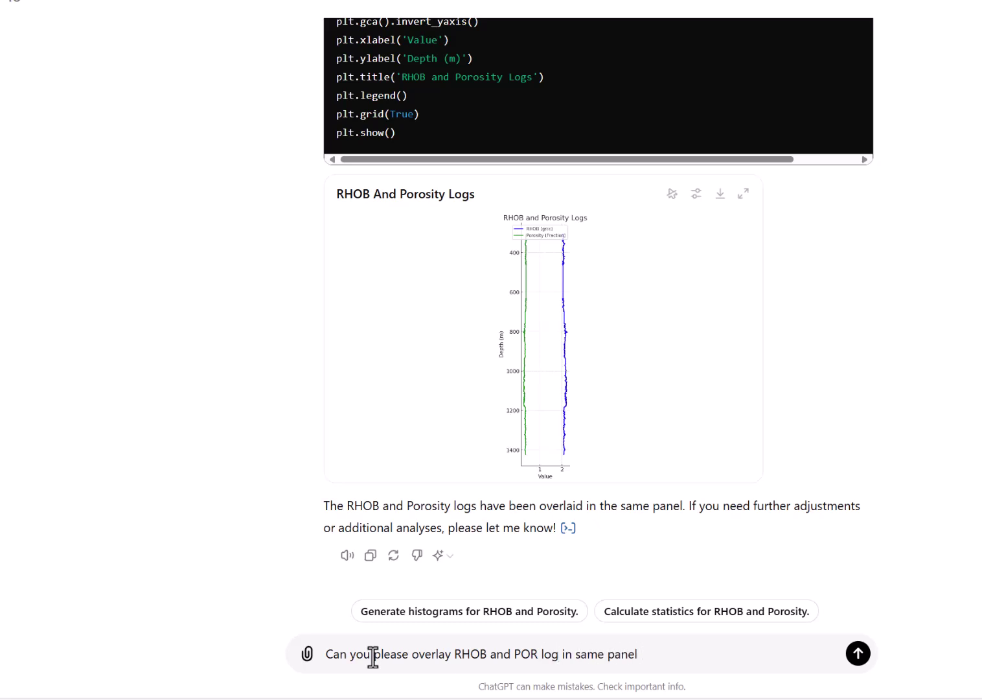
type(" with RHOB increasing from left to right and POR log values also increasing from left to r")
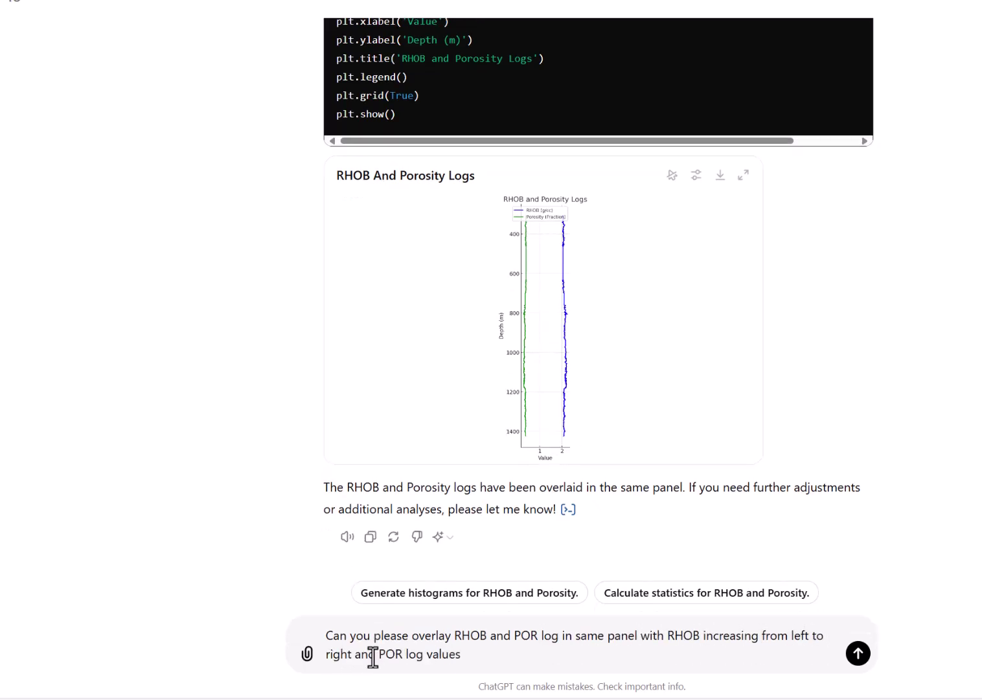
type("e to see the sc")
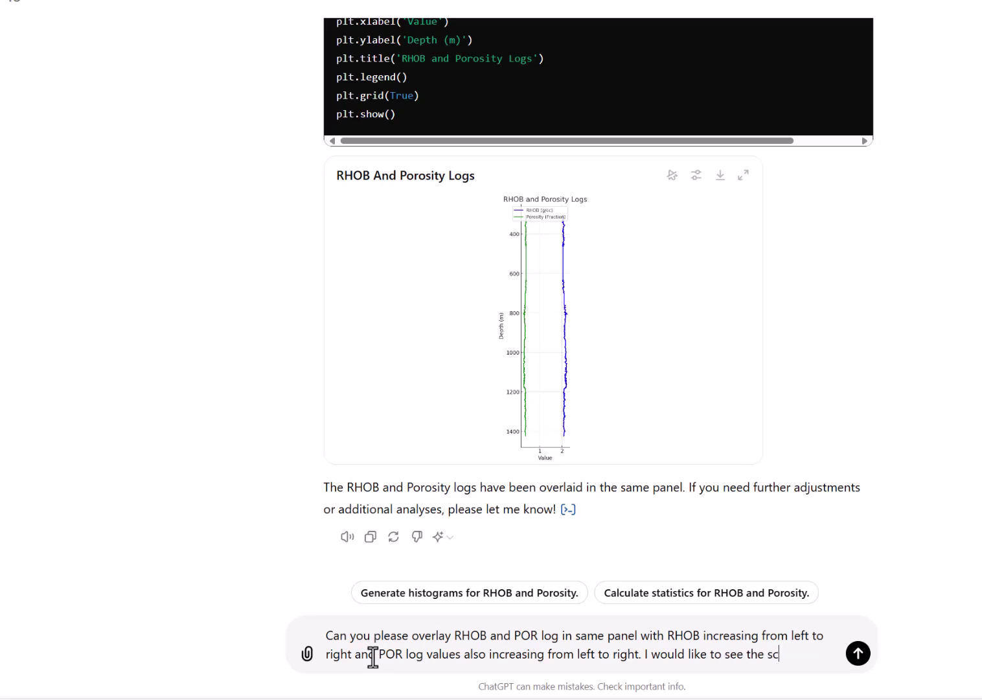
type("ales on top of each other with l")
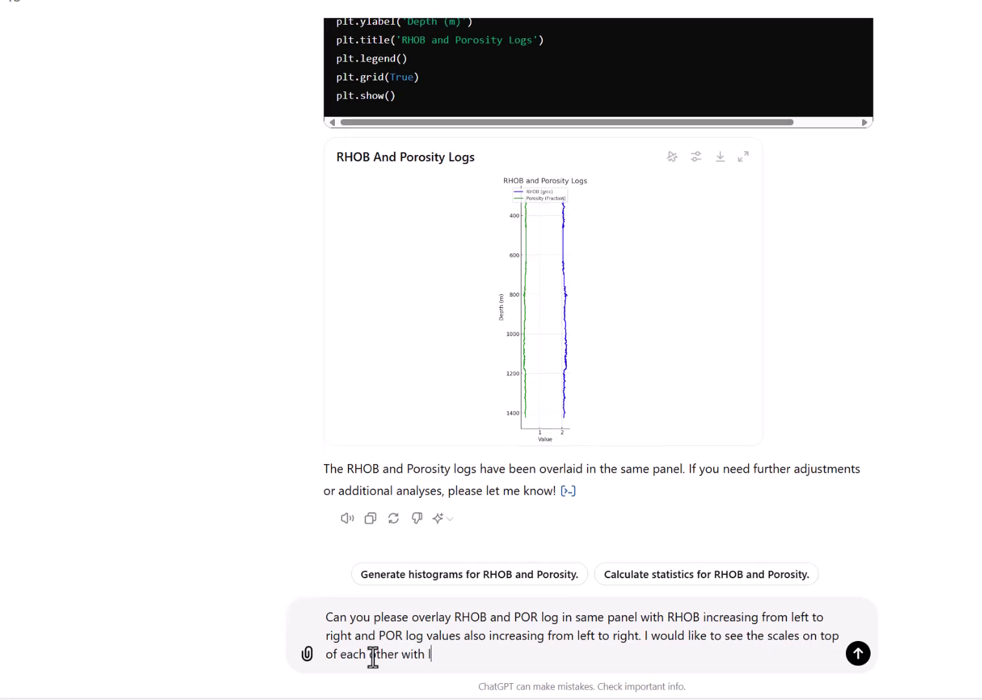
type("ogs intersecting each other")
key("Return")
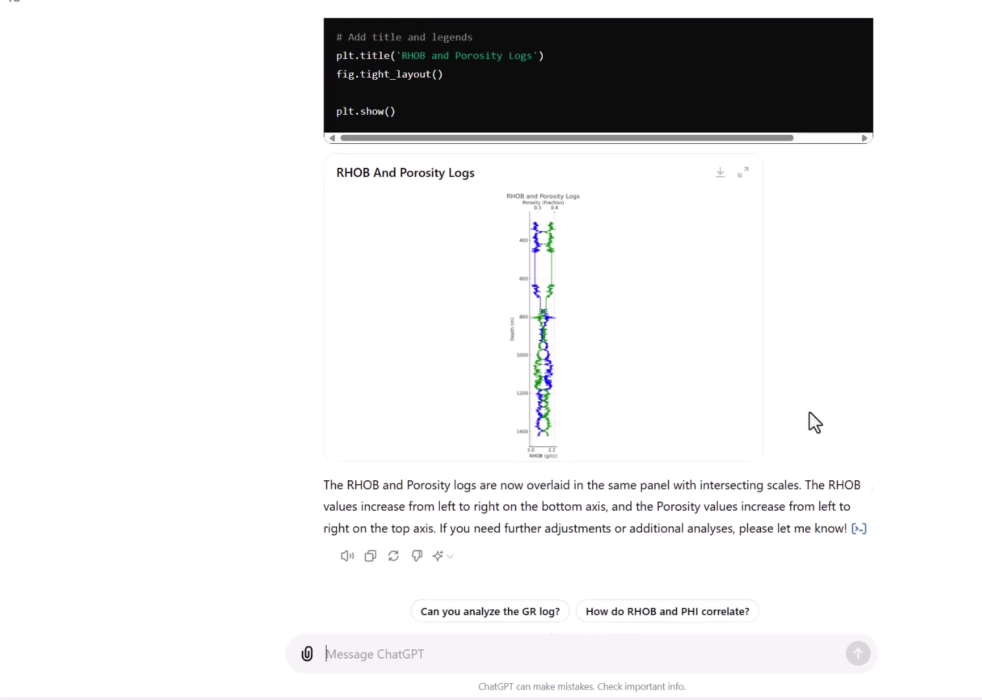
scroll(815, 422, "up", 15)
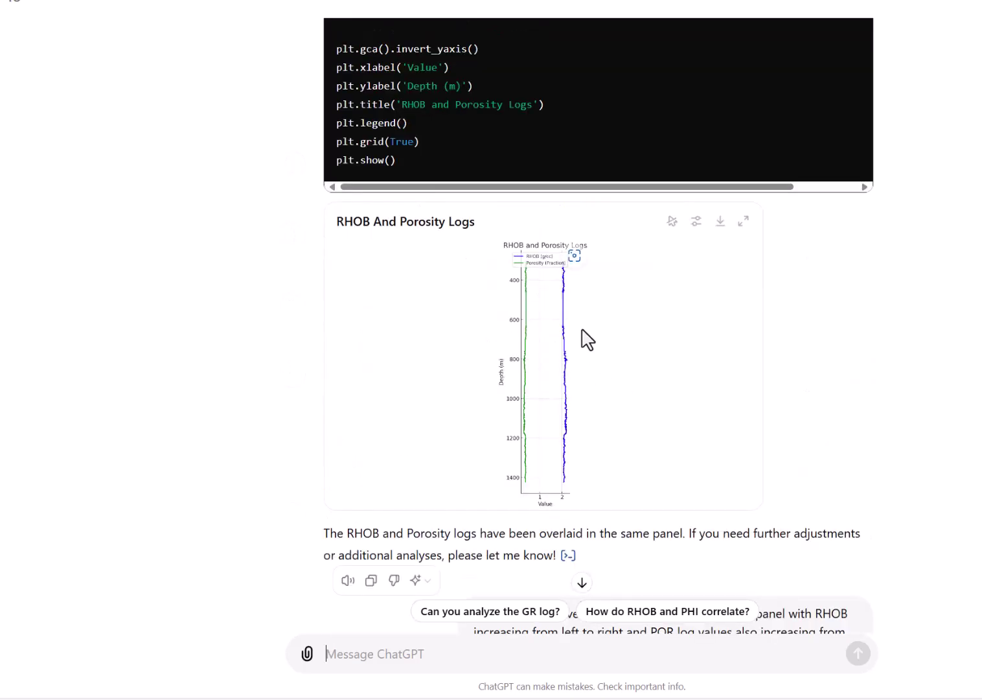
scroll(587, 338, "down", 15)
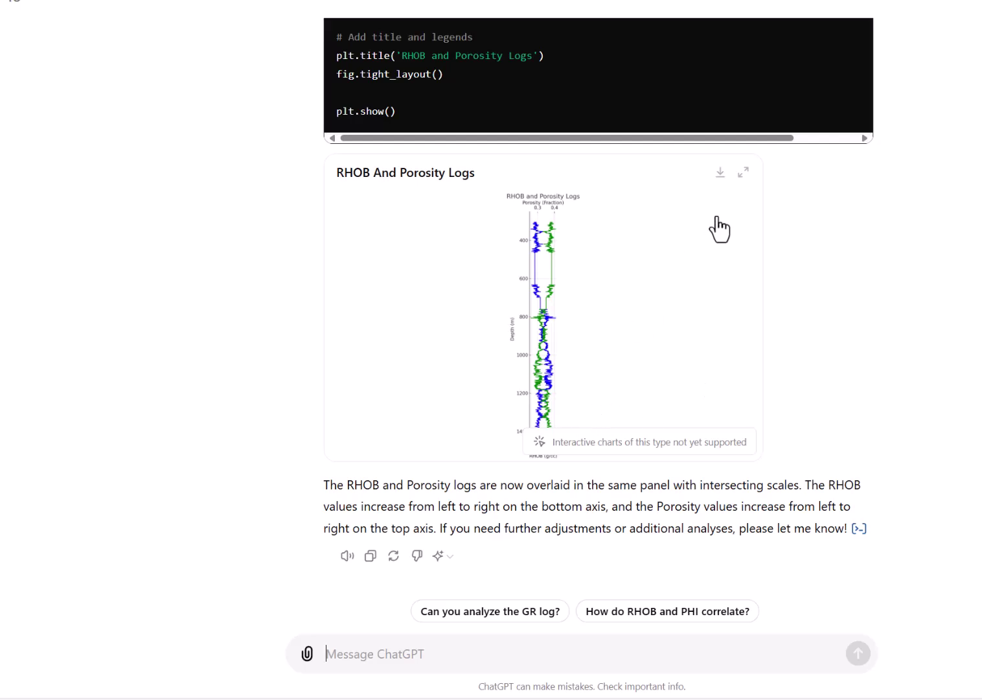
left_click(744, 181)
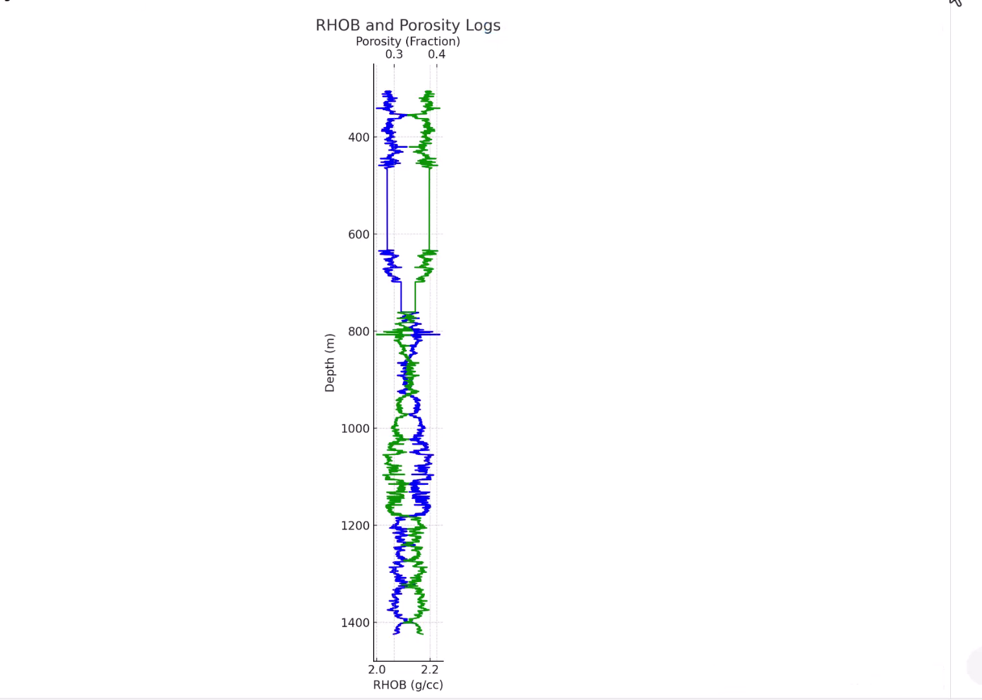
left_click(936, 11)
left_click(450, 662)
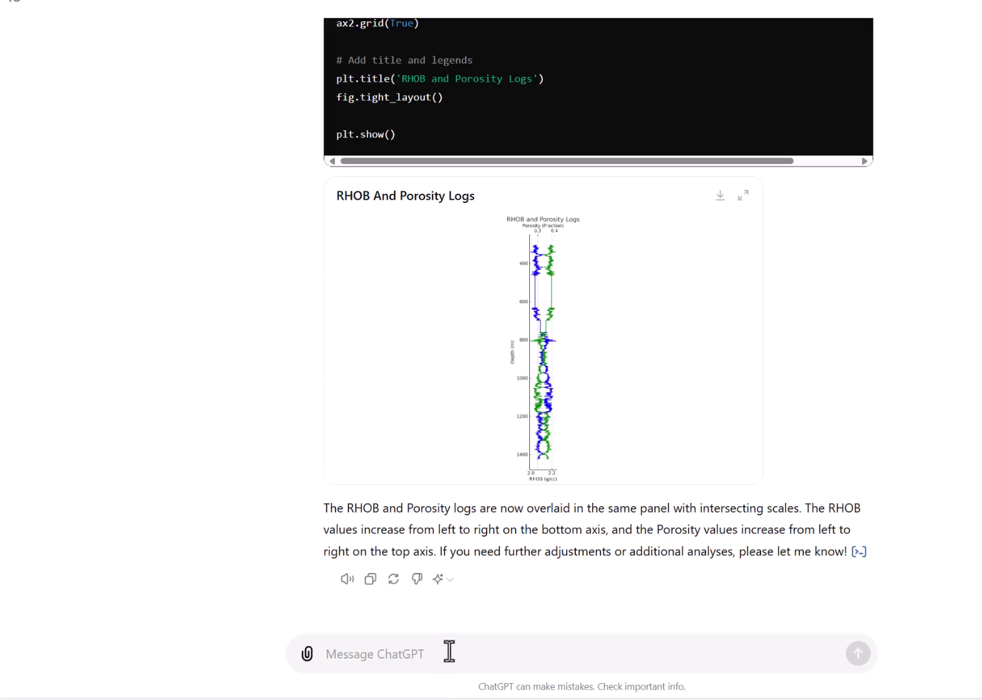
Step: Ask ChatGPT to analyze the RHOB and porosity relationship in a cross plot
type("Analyze RHO")
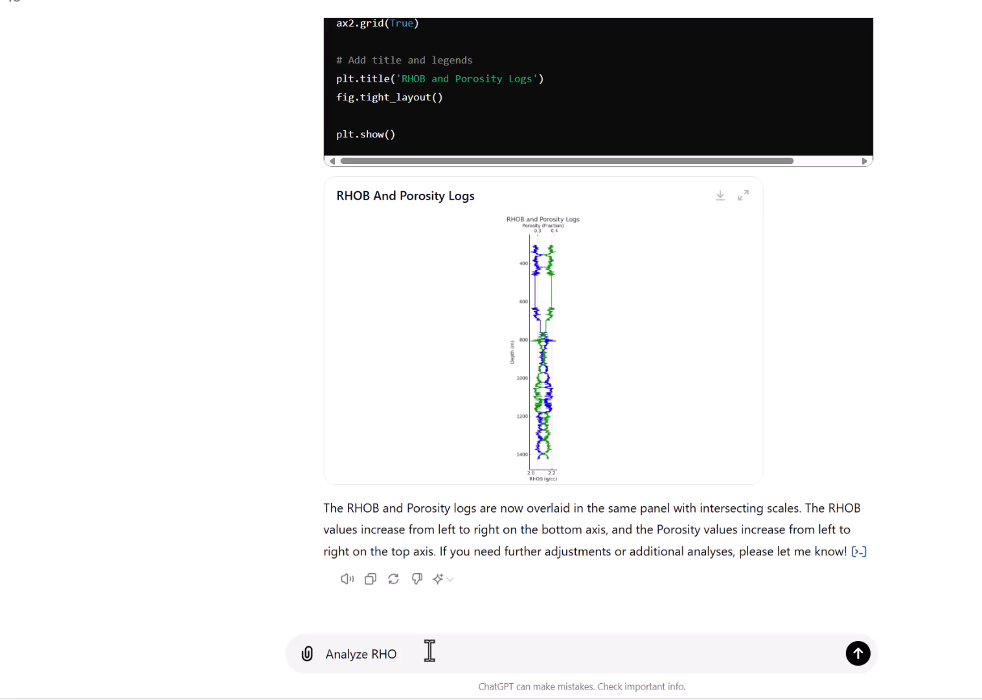
type("B and Poro")
type("s and ")
type("relationship in a cross pl")
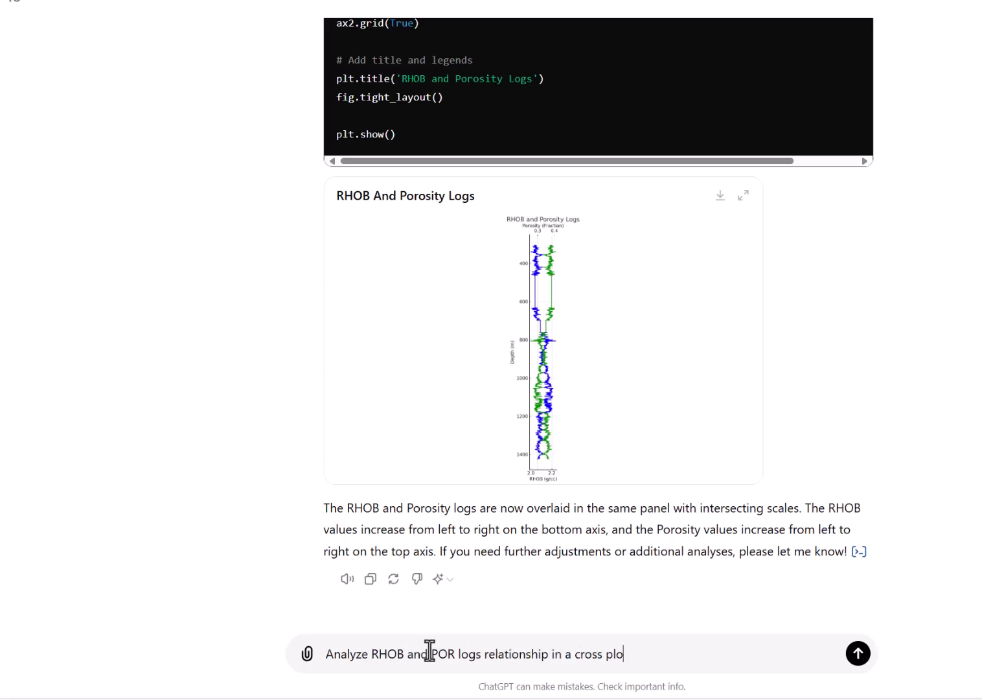
key("Return")
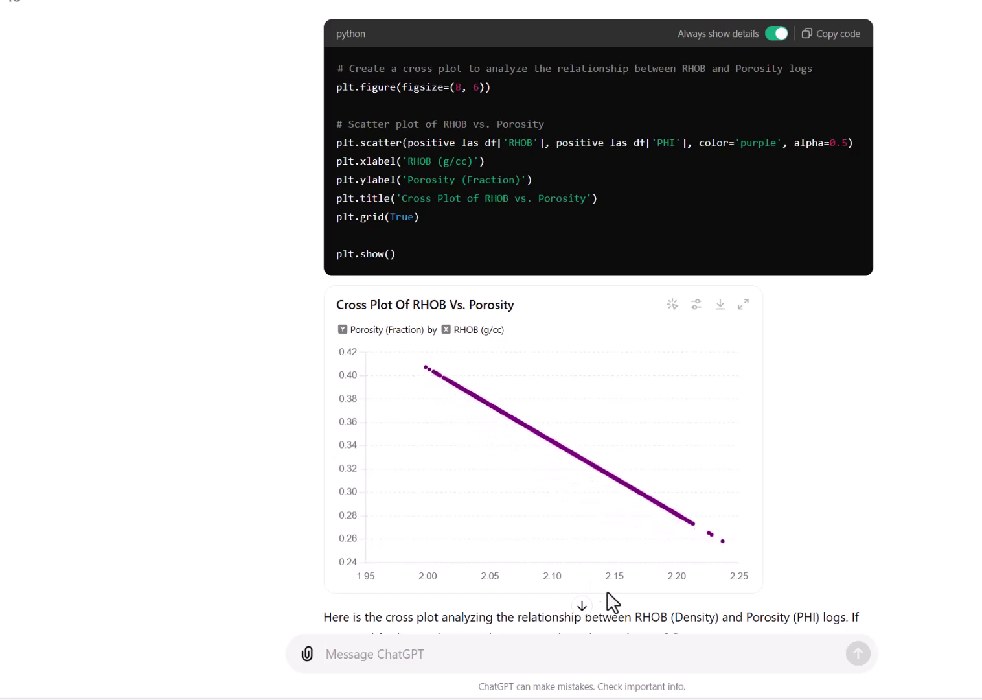
Step: Request the plot revised with RHOB on the y-axis and POR on the x-axis, with units
scroll(497, 506, "down", 2)
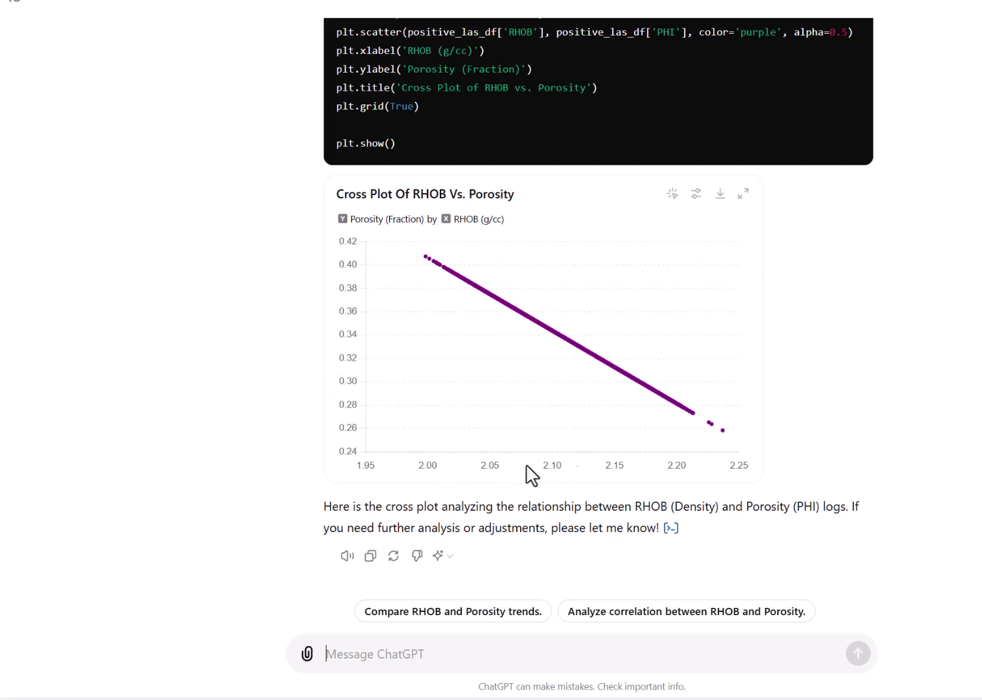
type("Revise the above plot and")
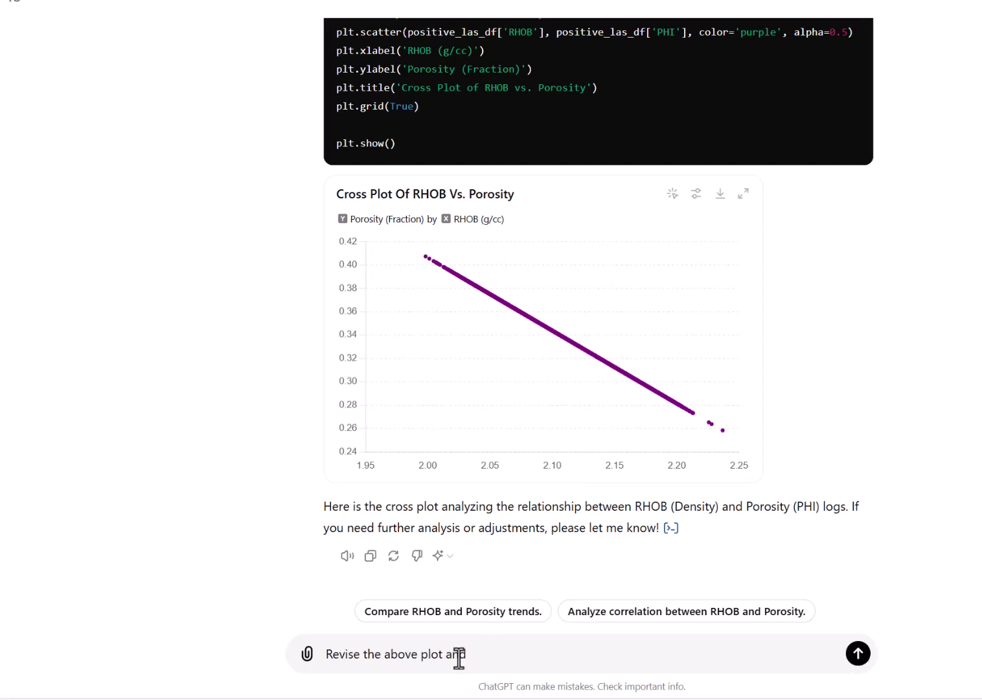
type(" display the RHO")
key("BackSpace")
type("HOB log on the y-axis and Porosity")
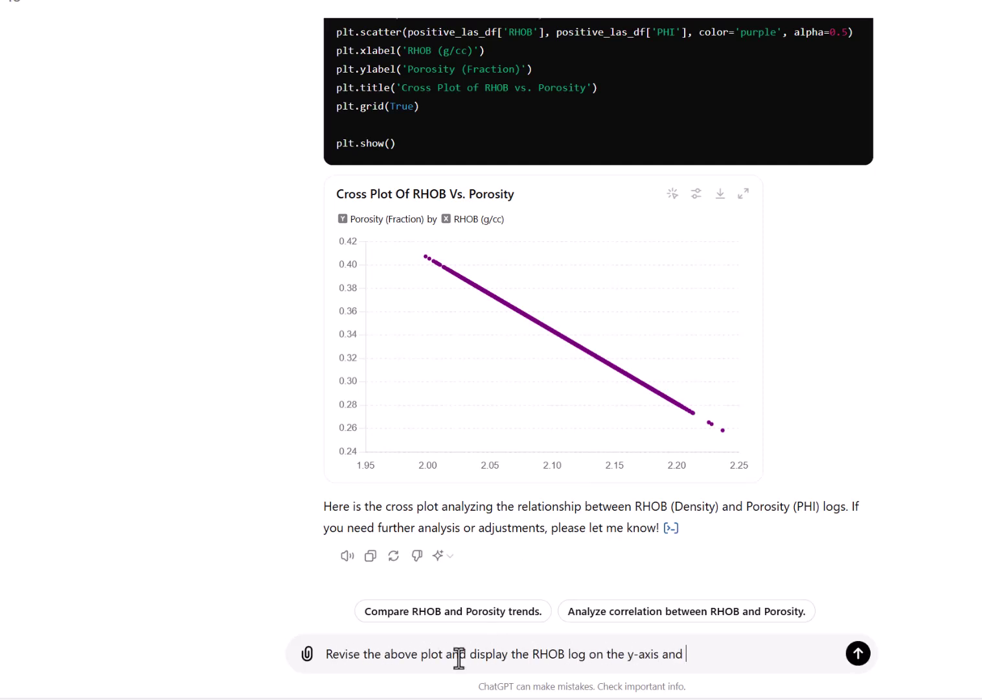
key("BackSpace")
key("BackSpace")
key("BackSpace")
key("BackSpace")
key("BackSpace")
key("BackSpace")
key("BackSpace")
type("OR log on the x-axis with their respective units.")
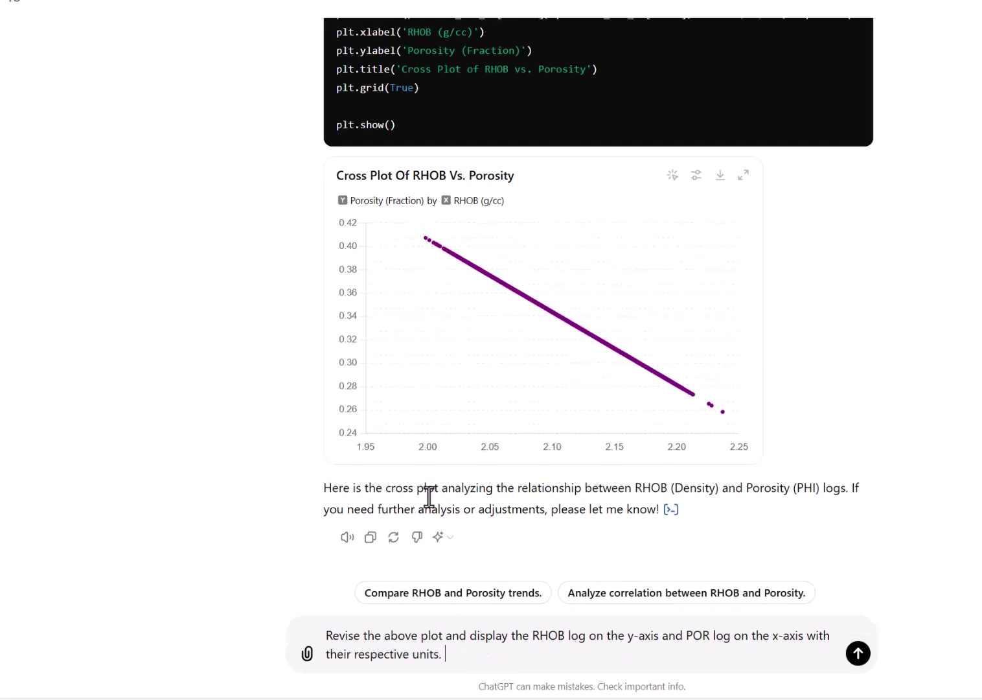
key("Return")
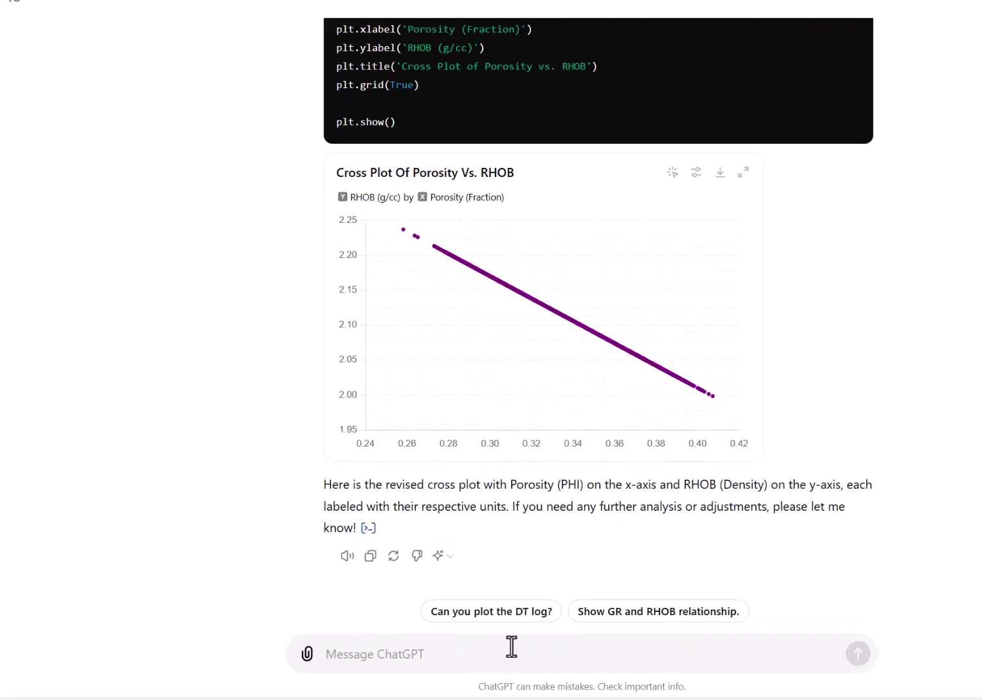
Step: Ask to label both axes with LAS-file units and add a regression line with its coefficient
type("Please label x and y a")
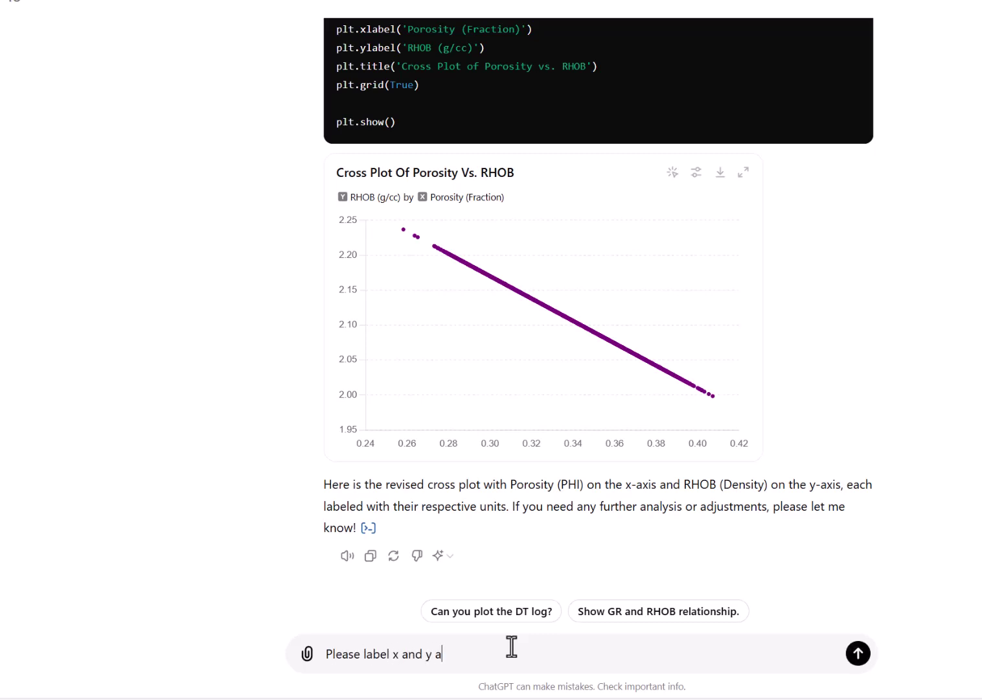
type("xis with labels and respective units as in the LAS file. Also d")
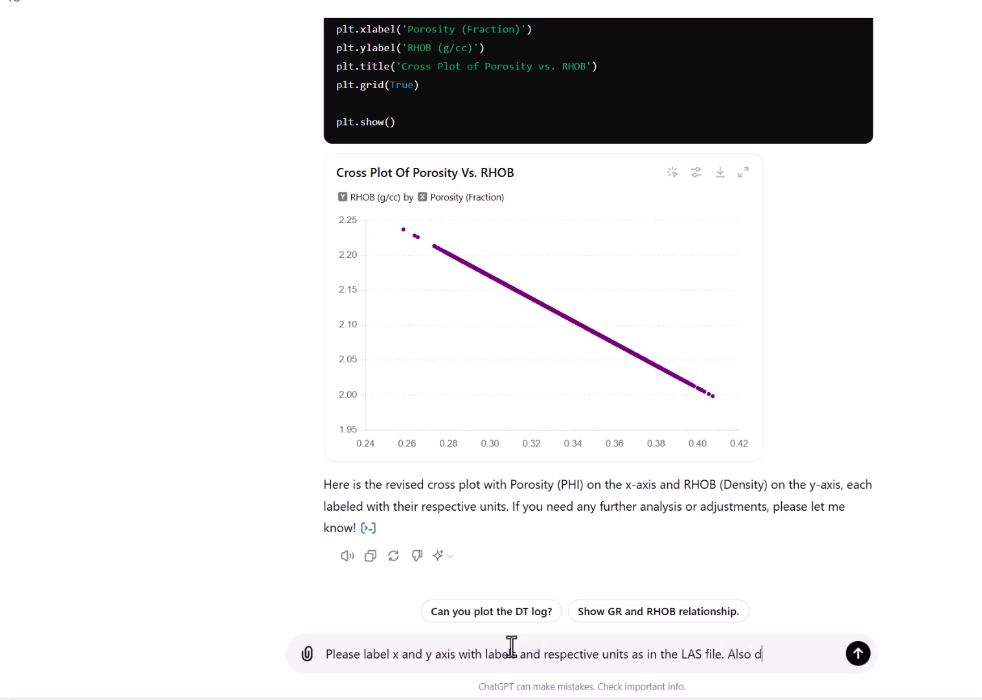
type("isplay the regression line and correlation coefficient.")
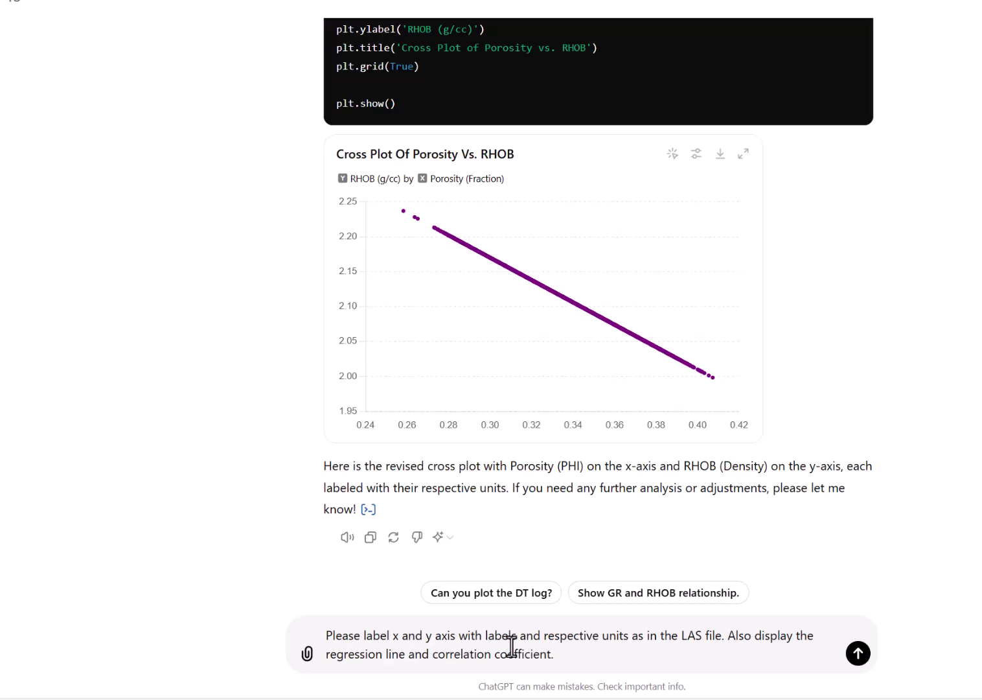
key("Return")
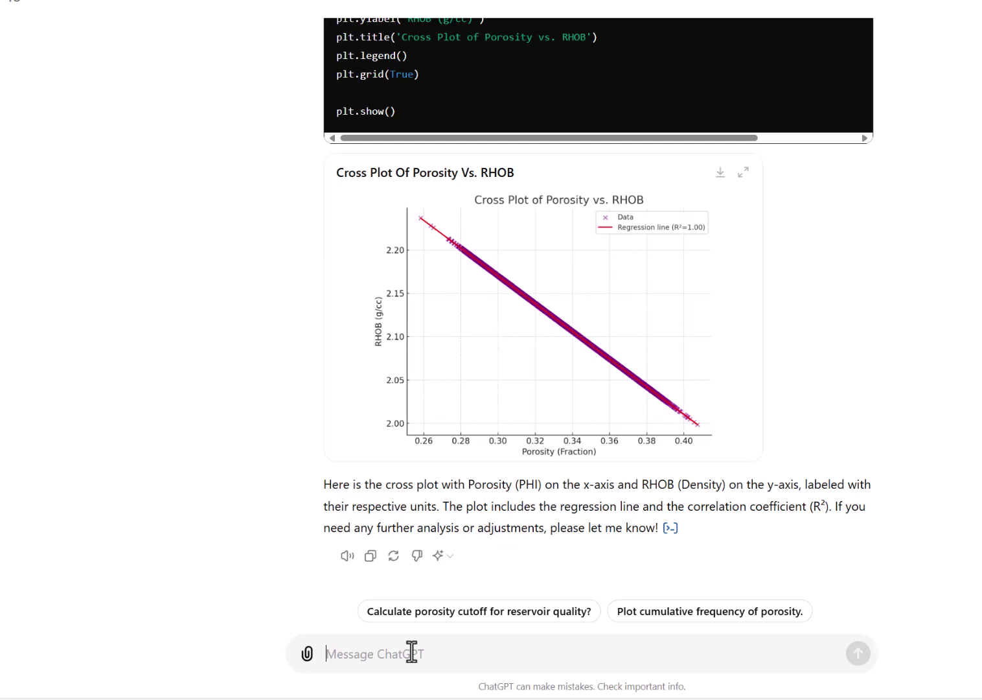
Step: Ask to repeat the cross plot with RHOB values decreasing on the y-axis
type("Great Job. Now repea")
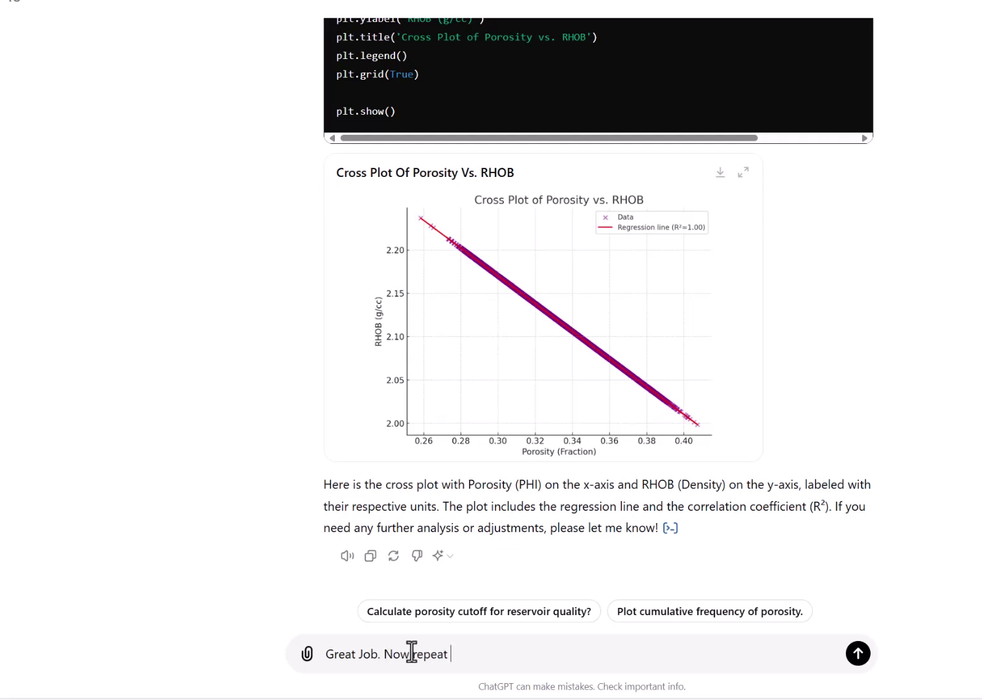
type("the process while displaying")
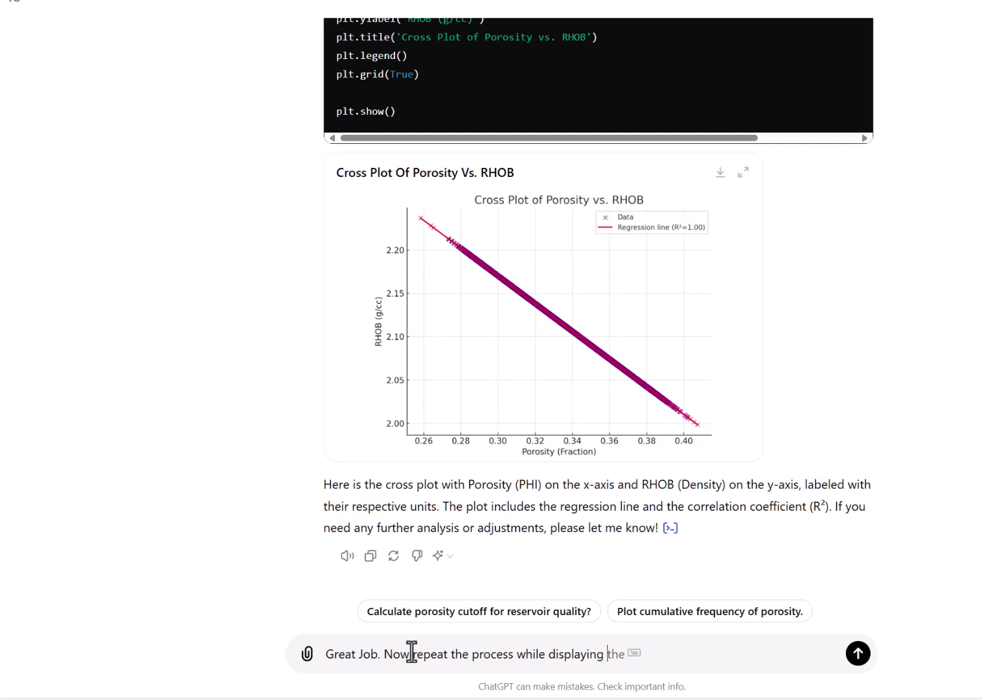
type(" RHOB log with decre")
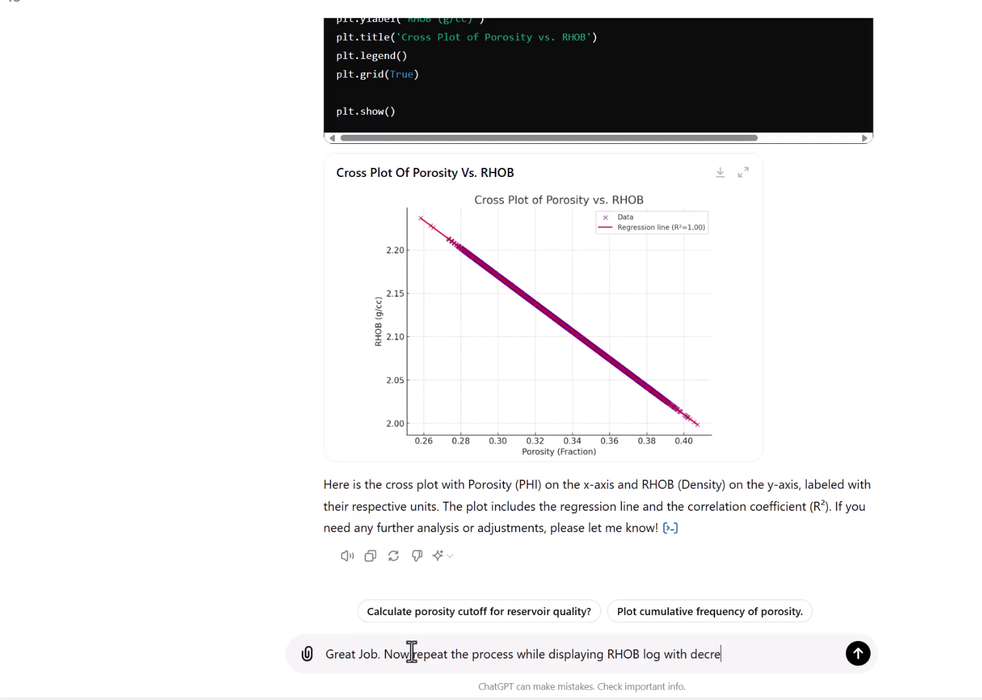
type("asing values on the Y-")
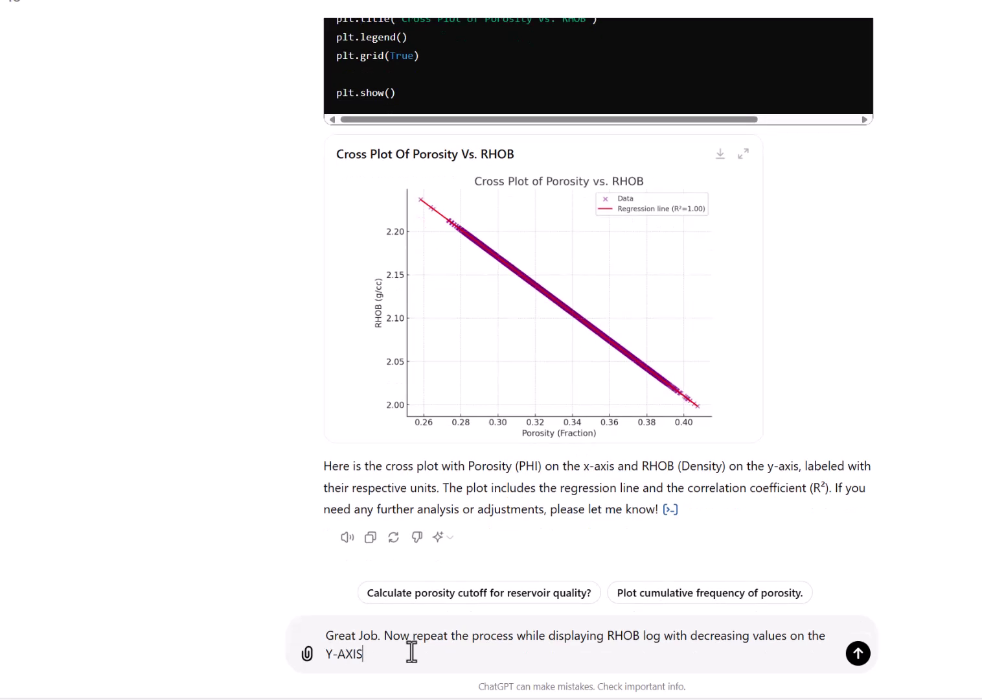
type("AXIS")
key("Return")
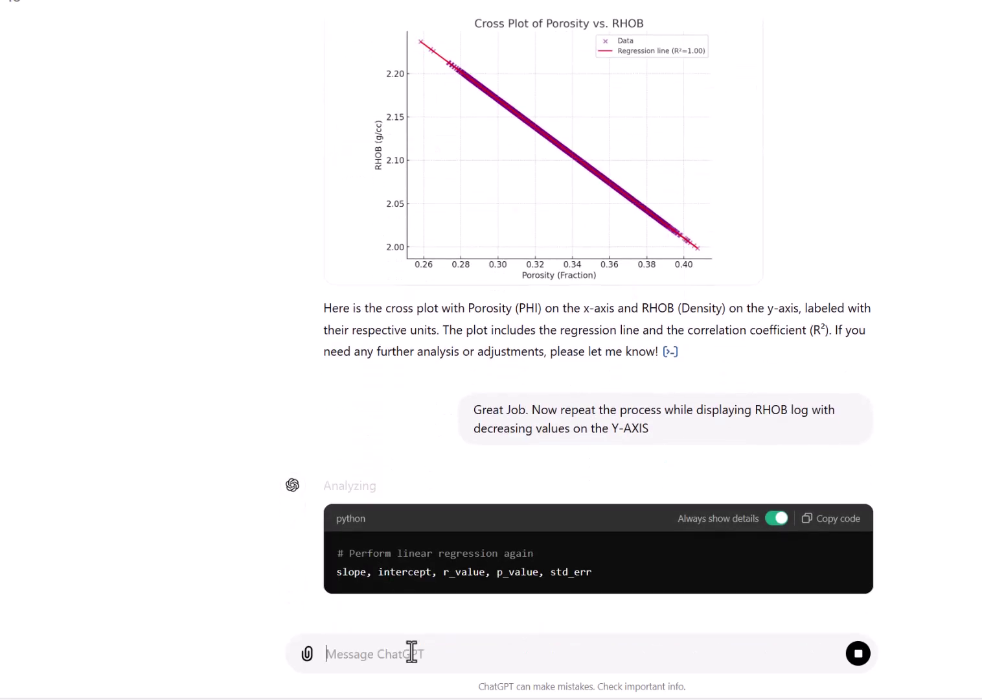